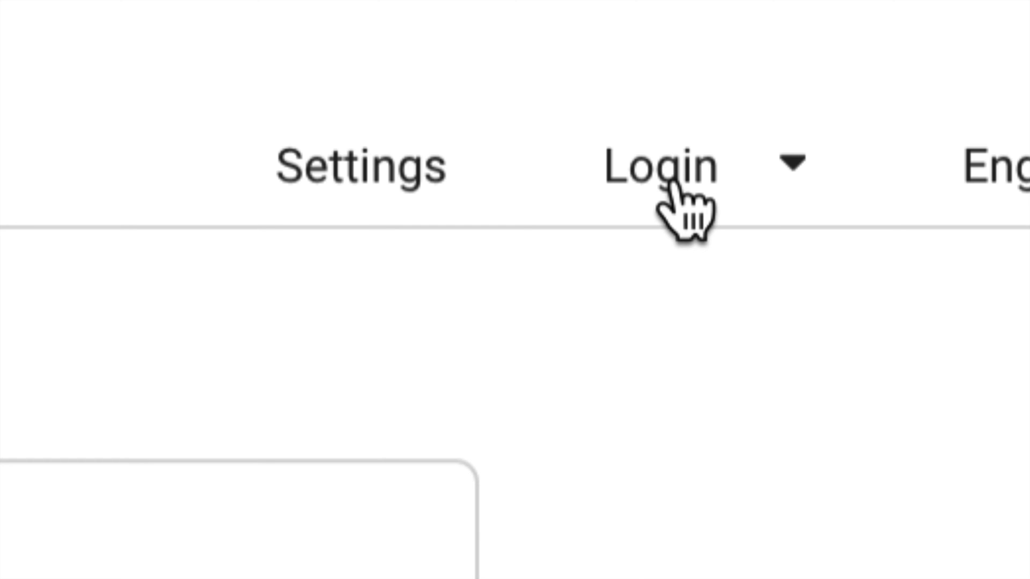
# Step: Open the login form and its account sign-up page, and join the Product Improvement Program
pyautogui.click(673, 185)
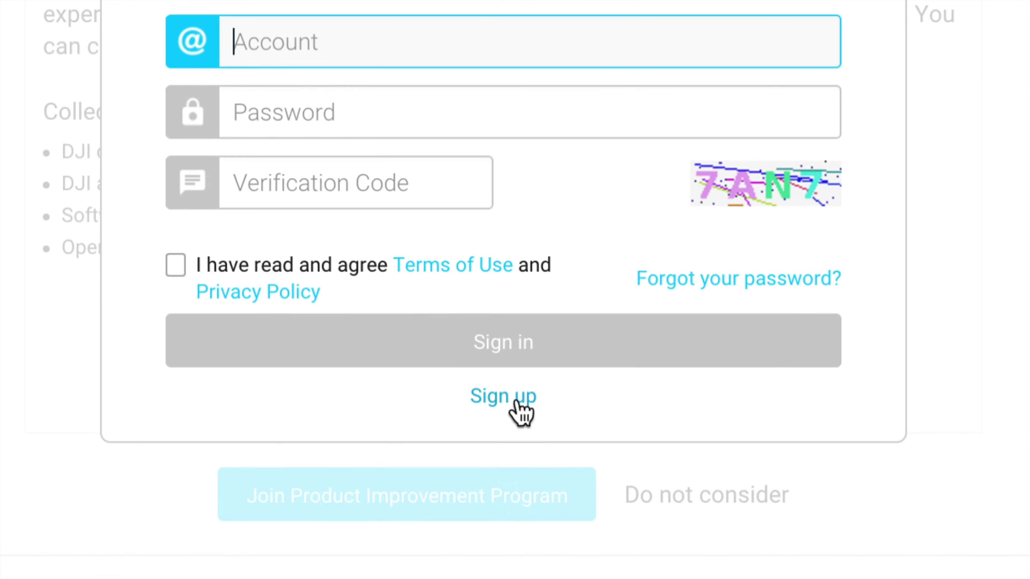
pyautogui.click(496, 401)
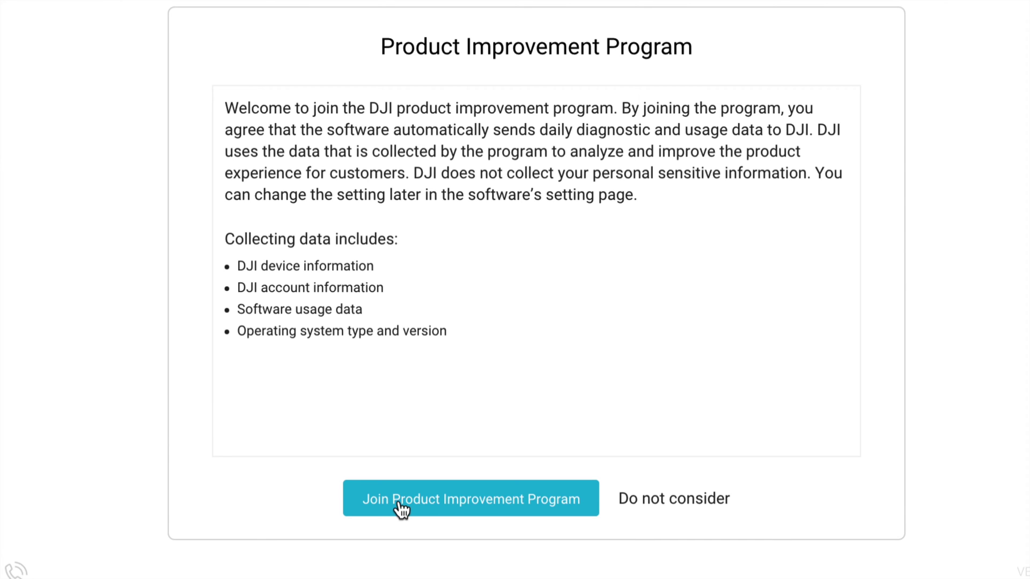
pyautogui.click(398, 505)
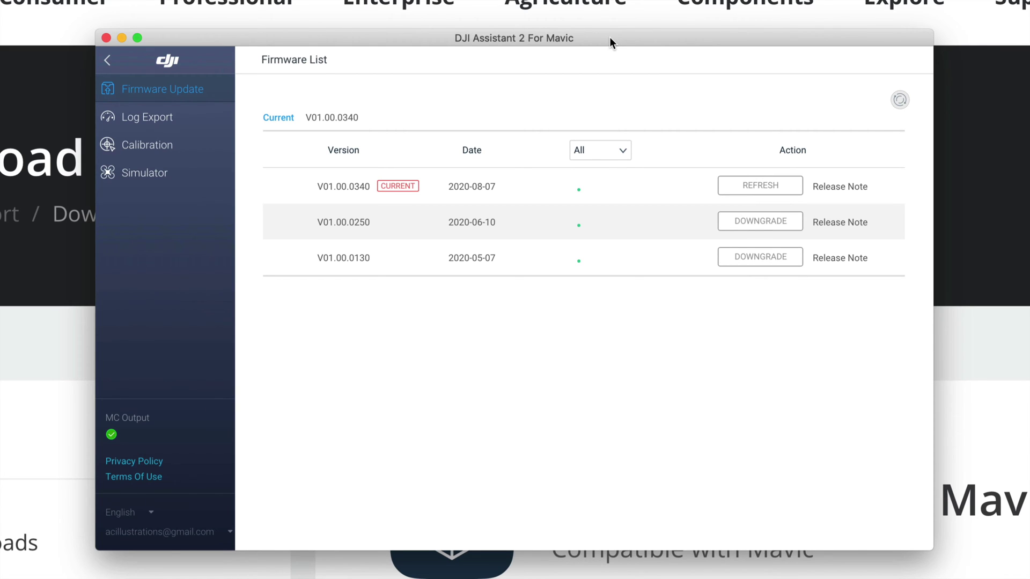
# Step: View the requirements for refreshing firmware V01.00.0340 and dismiss them without starting the update
pyautogui.click(768, 187)
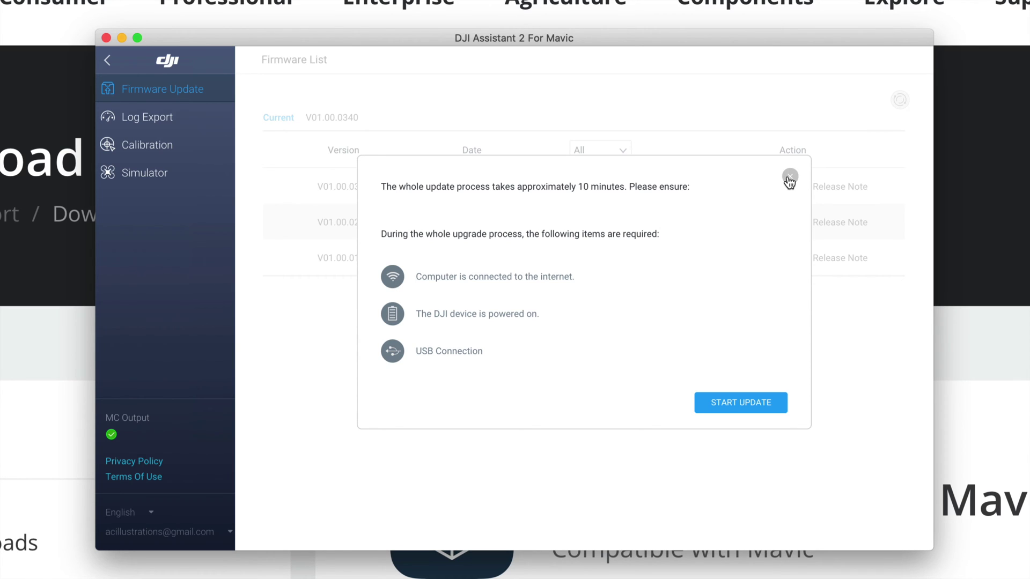
pyautogui.click(789, 177)
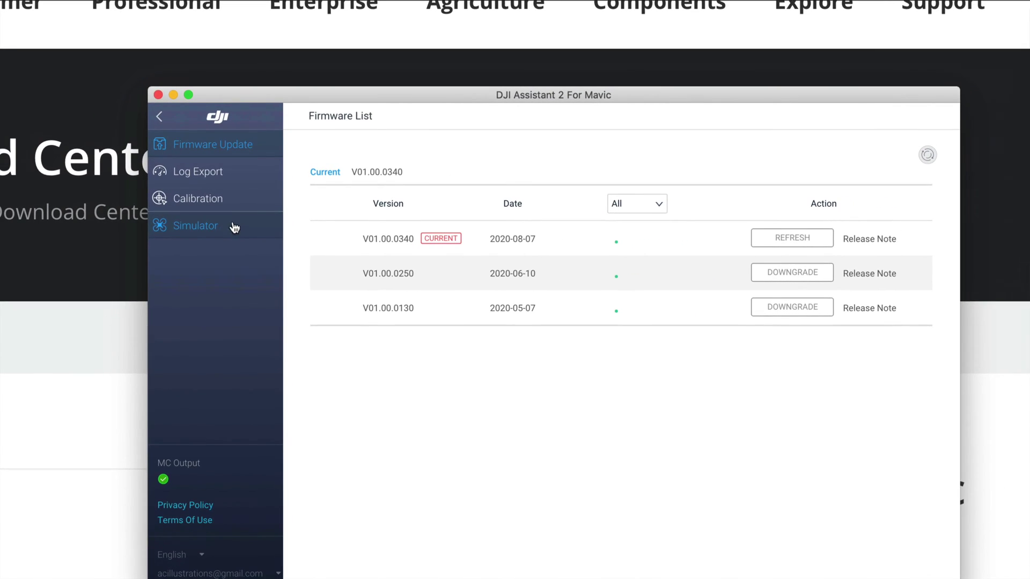
pyautogui.moveTo(472, 101); pyautogui.dragTo(437, 70)
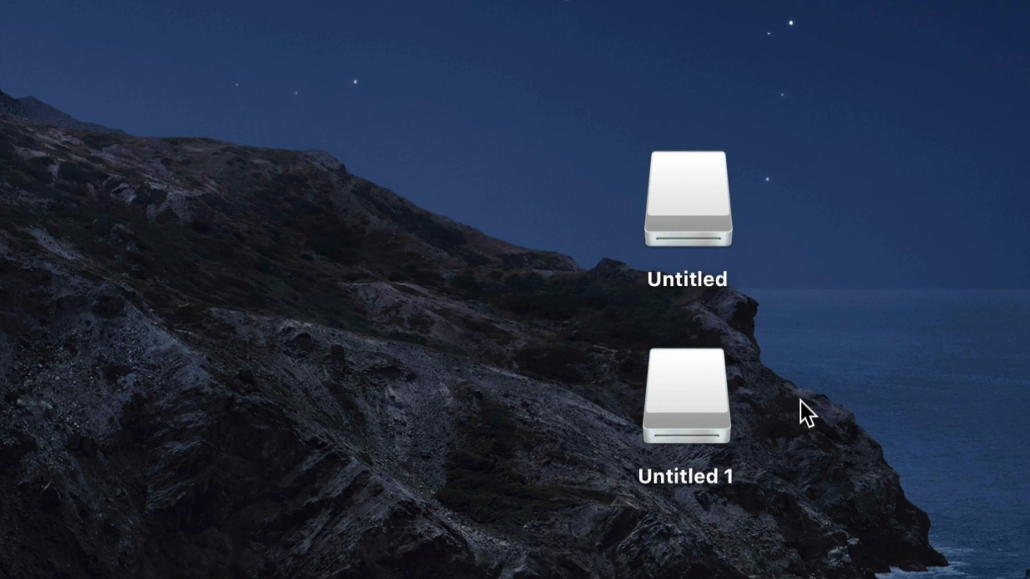
# Step: Arrange the Untitled and Untitled 1 drives side by side on the desktop
pyautogui.moveTo(704, 399); pyautogui.dragTo(829, 192)
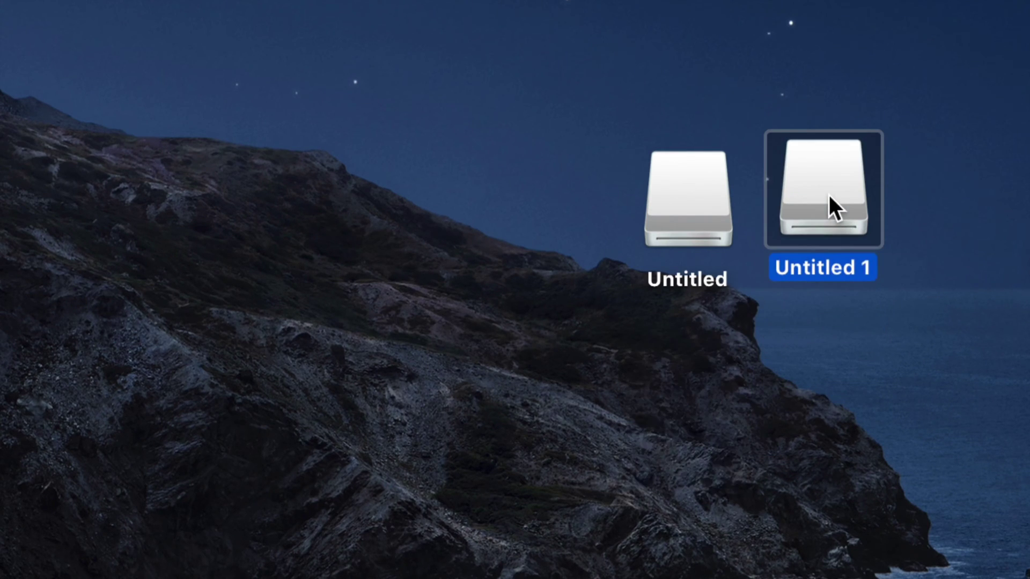
pyautogui.moveTo(974, 168); pyautogui.dragTo(517, 183)
pyautogui.click(742, 533)
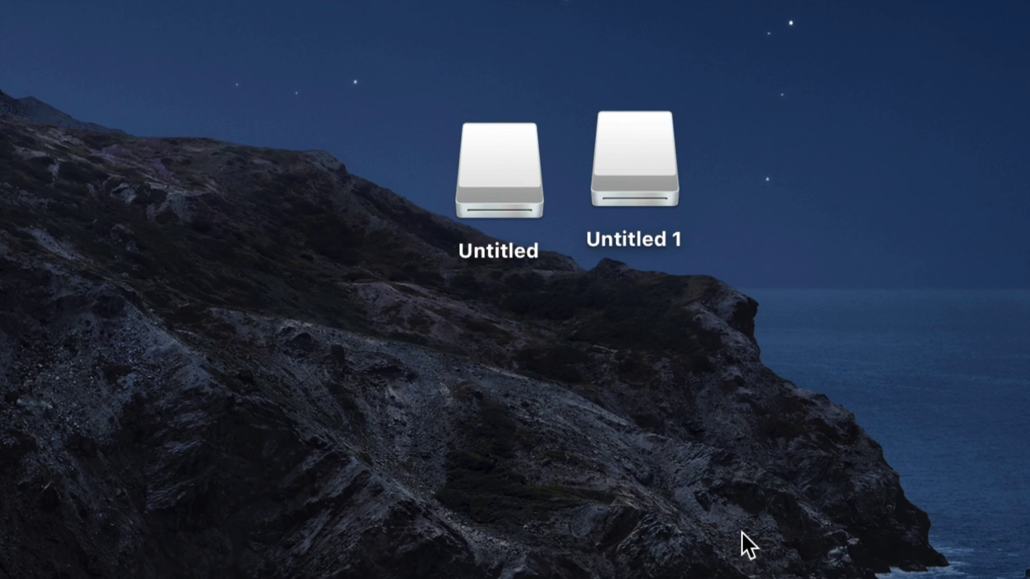
pyautogui.moveTo(632, 127); pyautogui.dragTo(663, 157)
pyautogui.moveTo(539, 165); pyautogui.dragTo(548, 191)
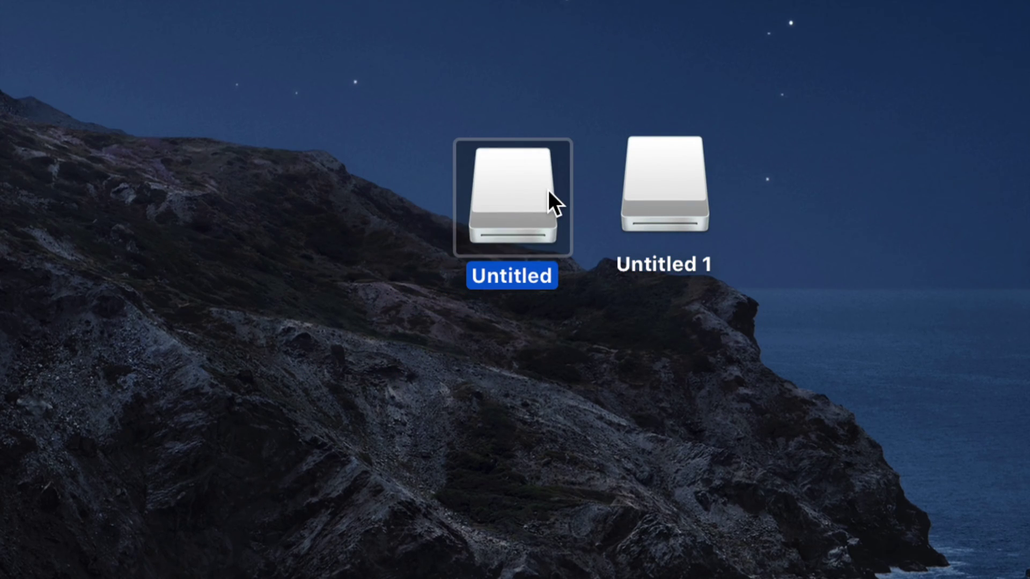
# Step: Open the DCIM/100MEDIA folder on the Untitled drive
pyautogui.doubleClick(503, 212)
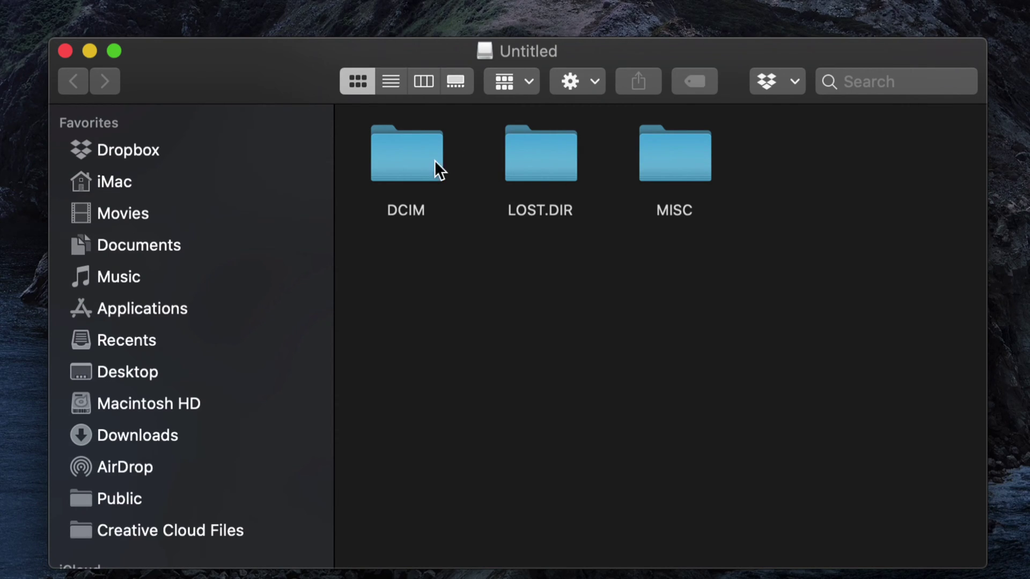
pyautogui.doubleClick(413, 159)
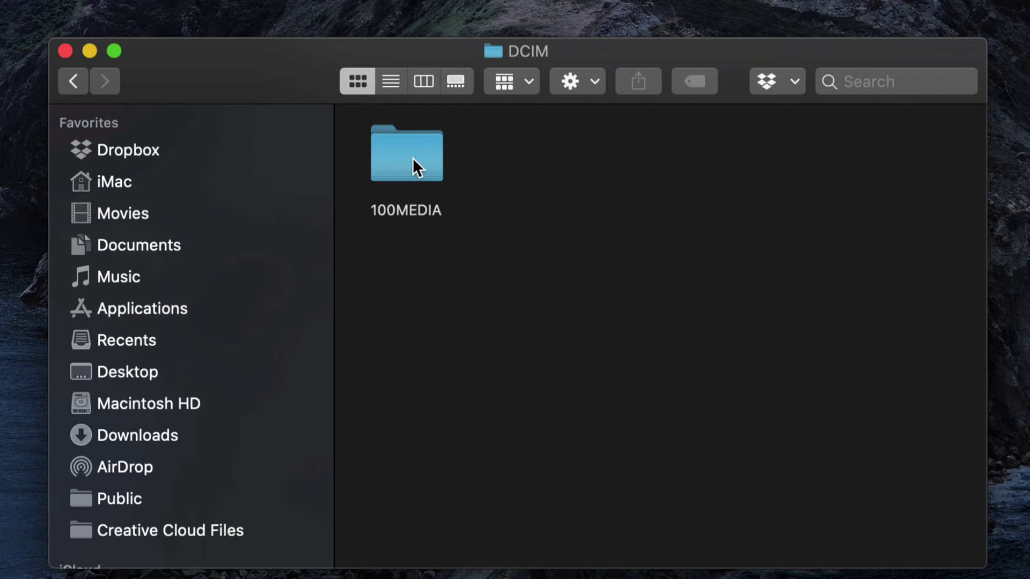
pyautogui.doubleClick(417, 166)
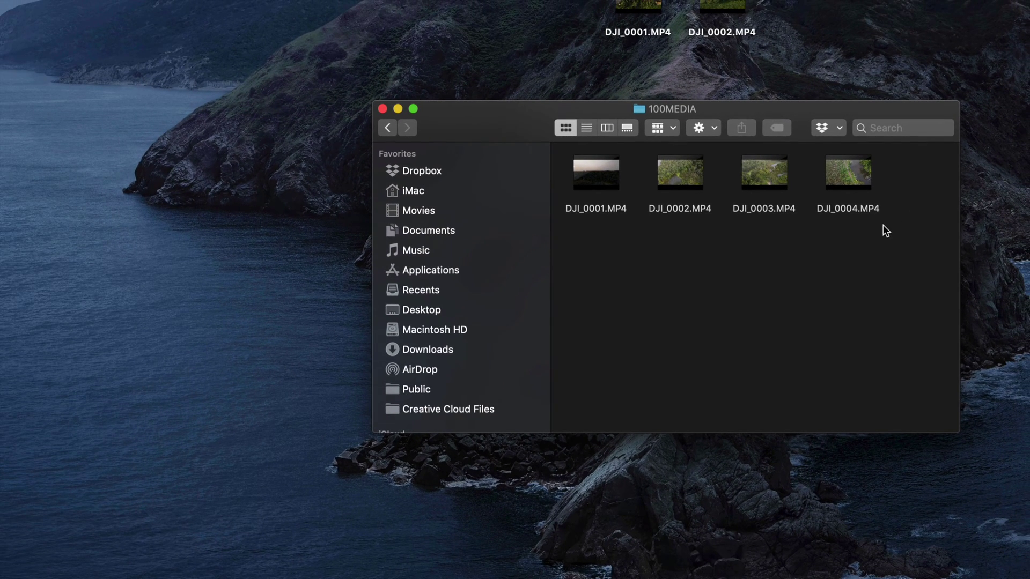
# Step: Copy clips DJI_0001.MP4 to DJI_0004.MP4 to the desktop, keeping both versions of the two duplicate names
pyautogui.moveTo(869, 254); pyautogui.dragTo(66, 237)
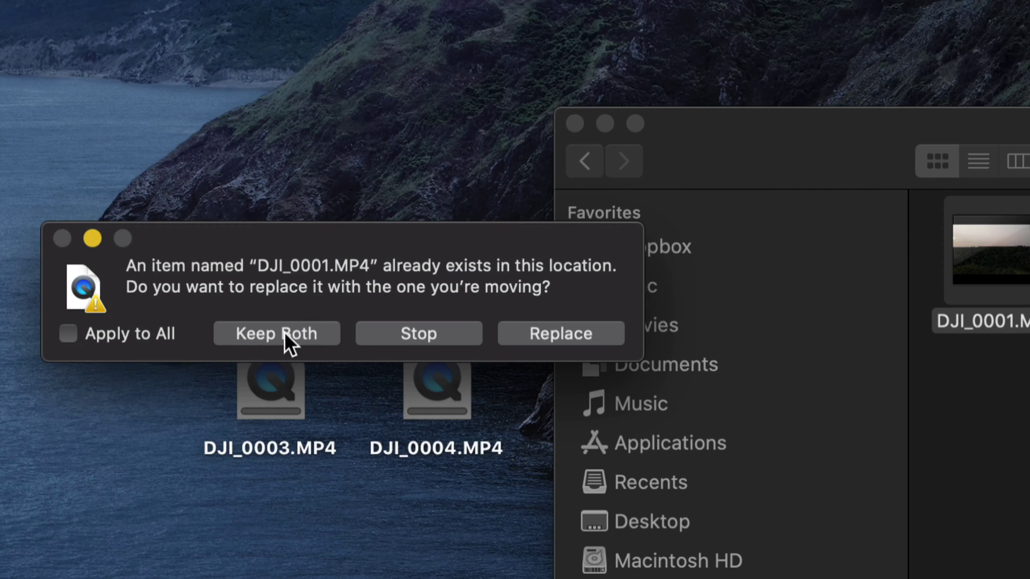
pyautogui.click(253, 337)
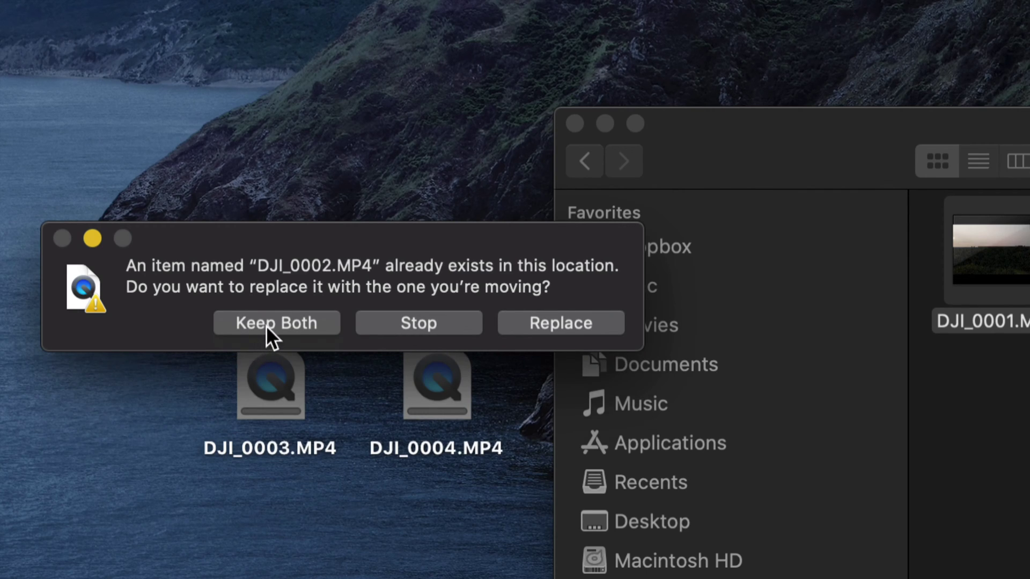
pyautogui.click(266, 325)
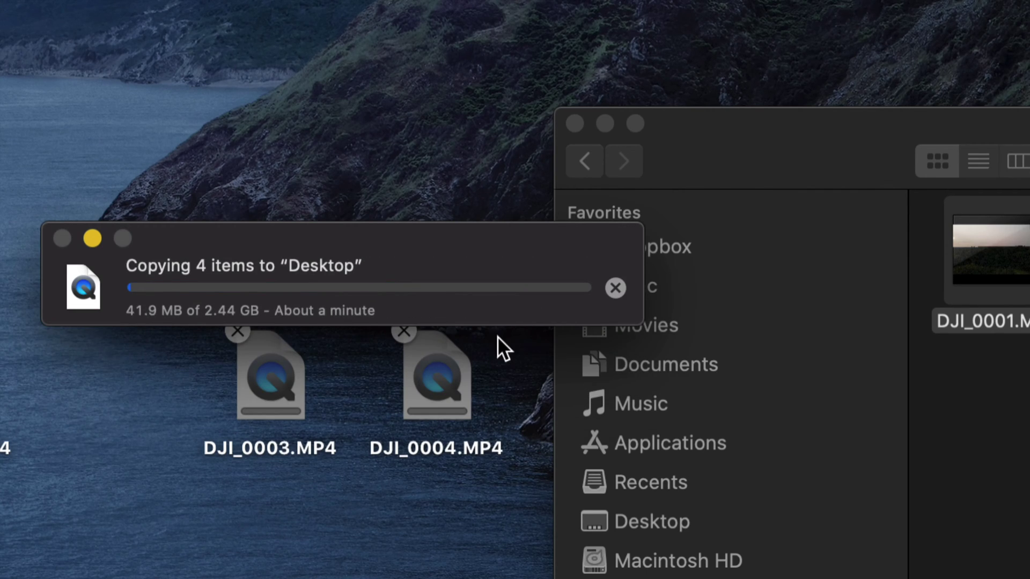
pyautogui.moveTo(344, 240); pyautogui.dragTo(433, 235)
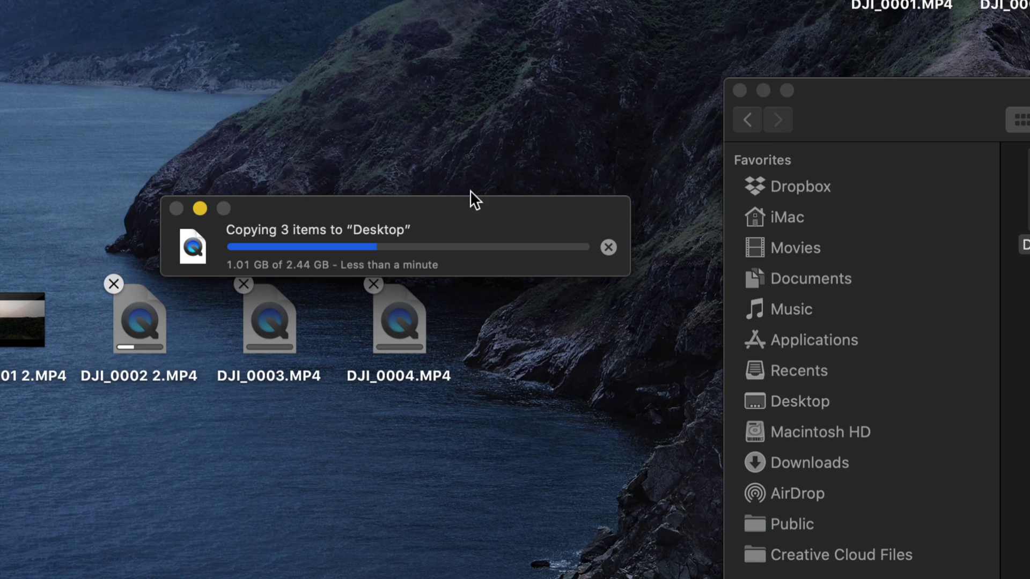
# Step: Space the Untitled 1 drive away from Untitled and open its DCIM/100MEDIA folder
pyautogui.click(858, 110)
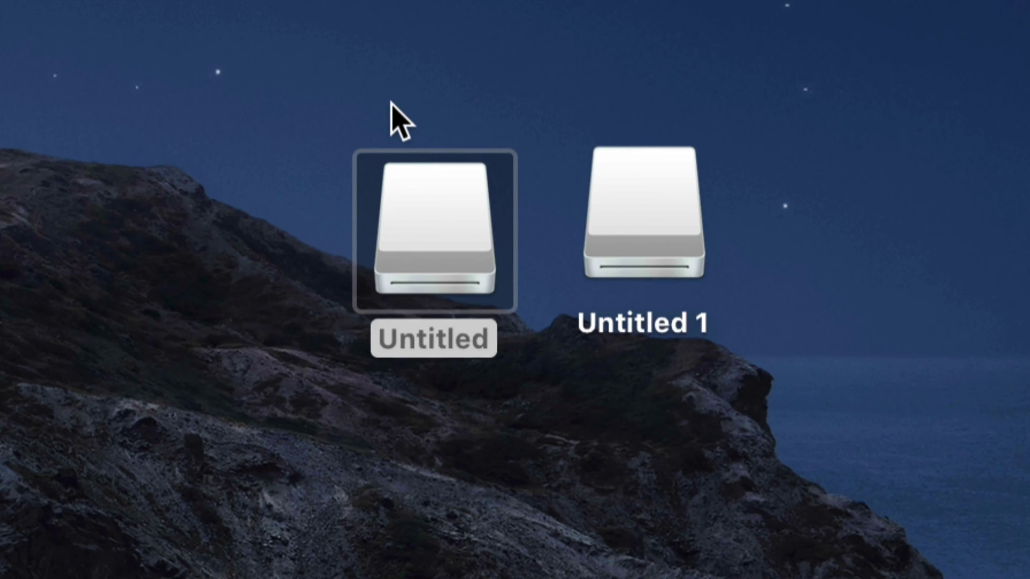
pyautogui.moveTo(609, 203); pyautogui.dragTo(651, 204)
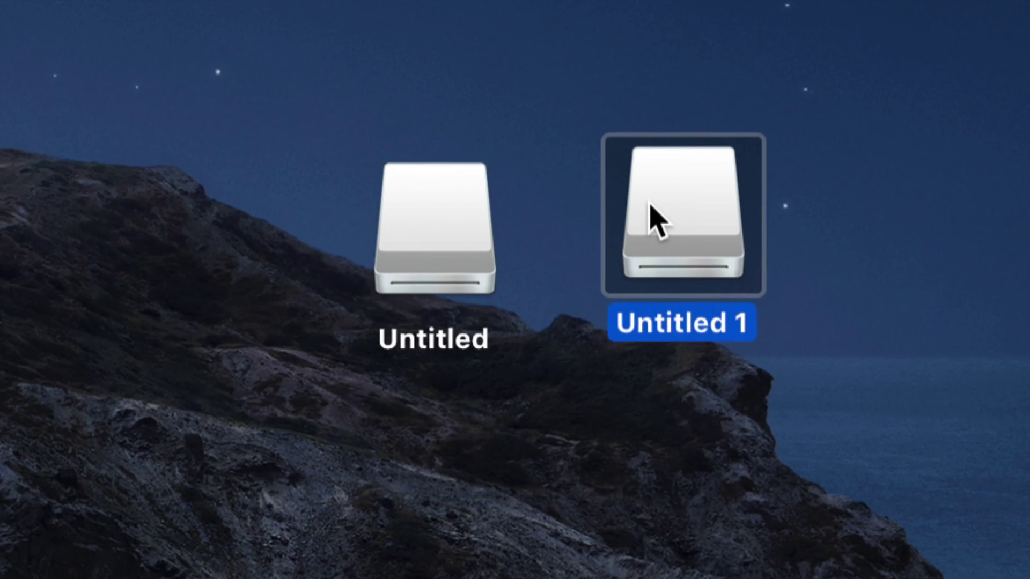
pyautogui.doubleClick(650, 207)
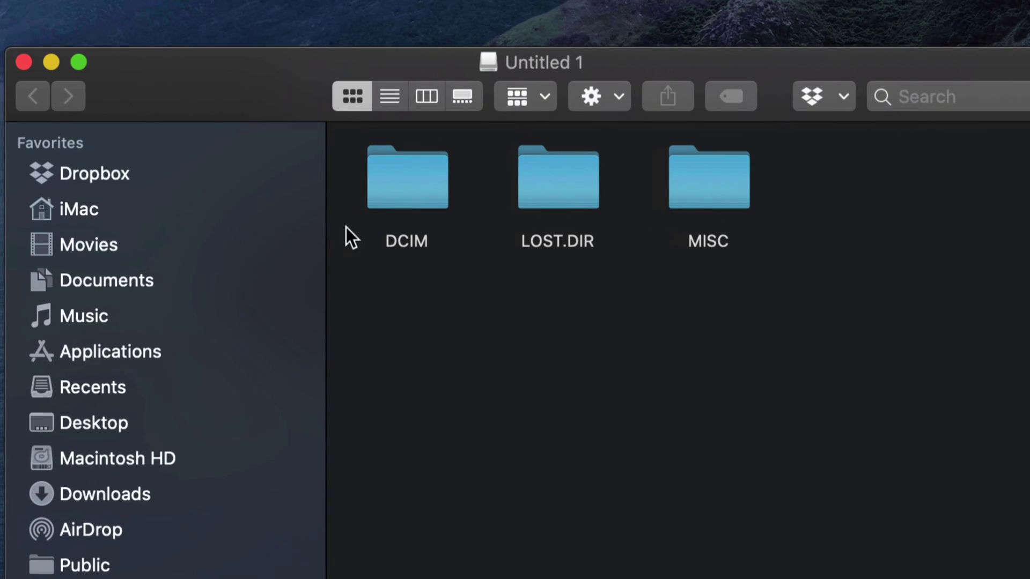
pyautogui.doubleClick(404, 182)
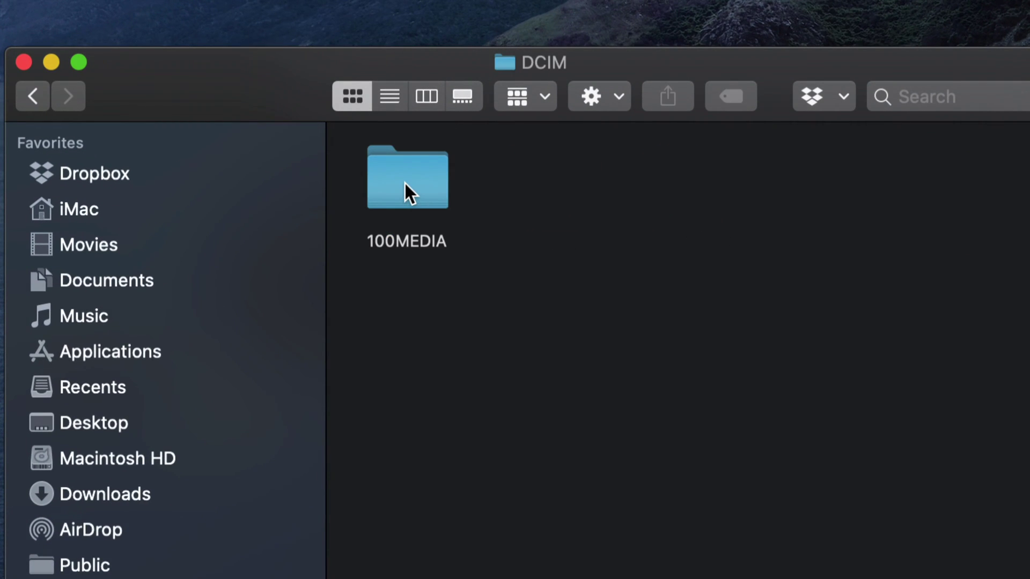
pyautogui.doubleClick(404, 181)
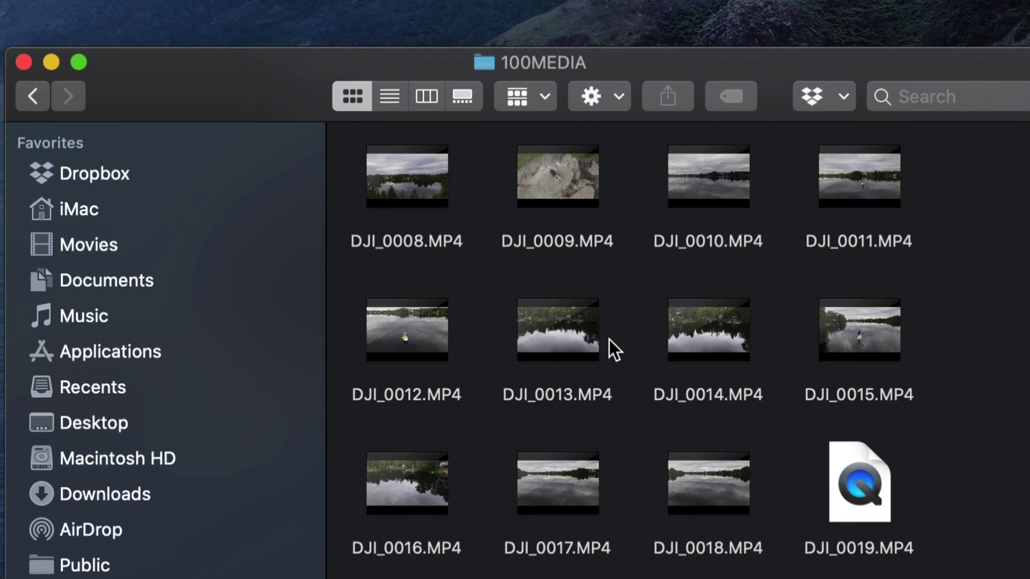
# Step: Look through the video clips in Untitled 1's 100MEDIA folder, trying a selection of all of them and clearing it
pyautogui.scroll(-4, 609, 340)
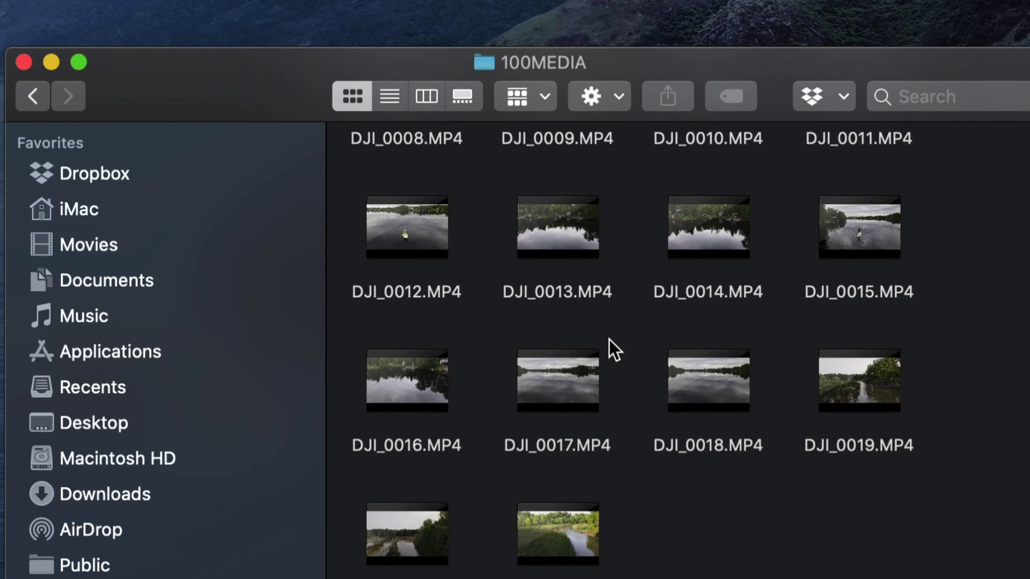
pyautogui.scroll(3, 609, 340)
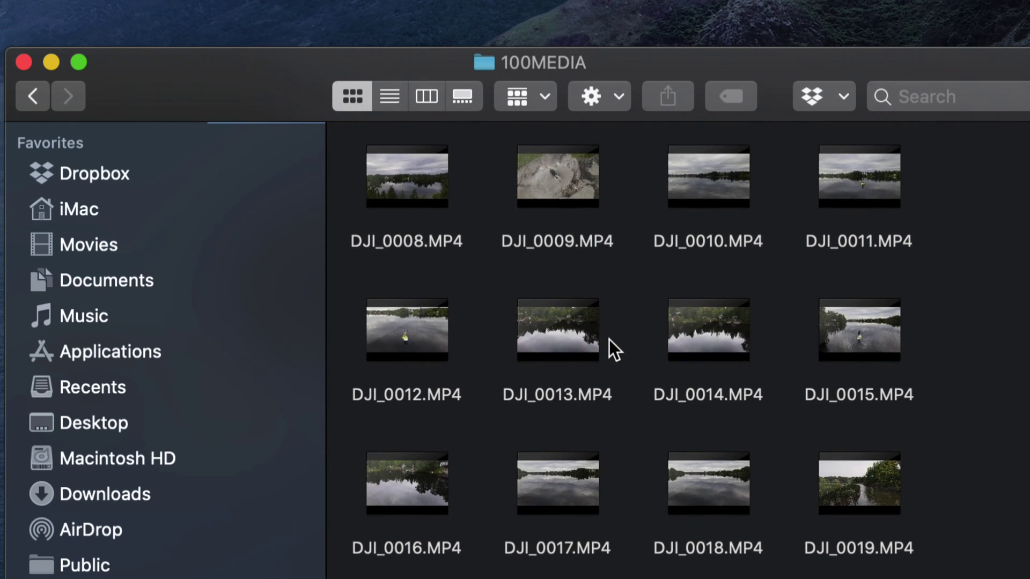
pyautogui.scroll(-3, 609, 339)
pyautogui.scroll(3, 609, 339)
pyautogui.scroll(-3, 609, 339)
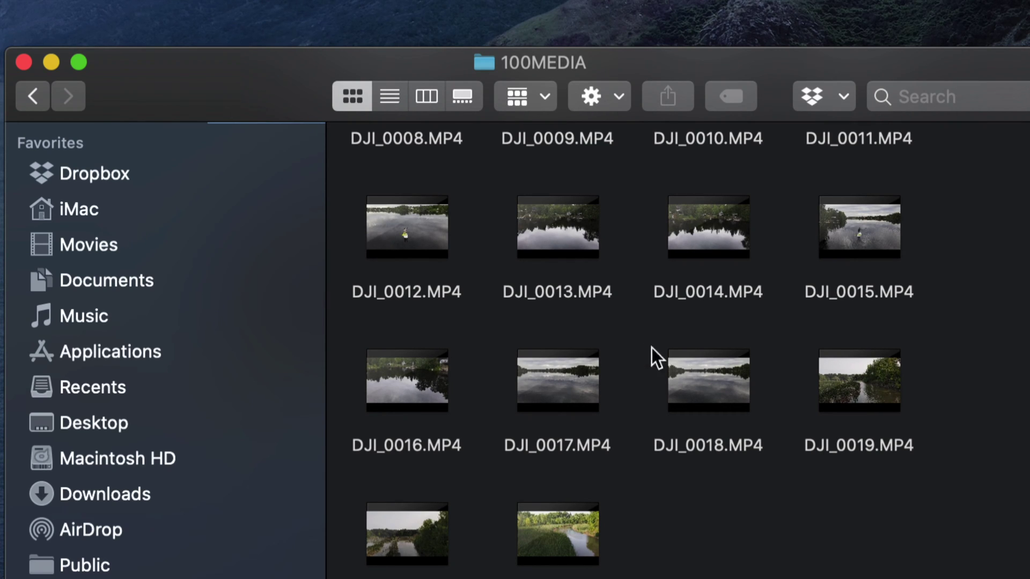
pyautogui.moveTo(679, 365)
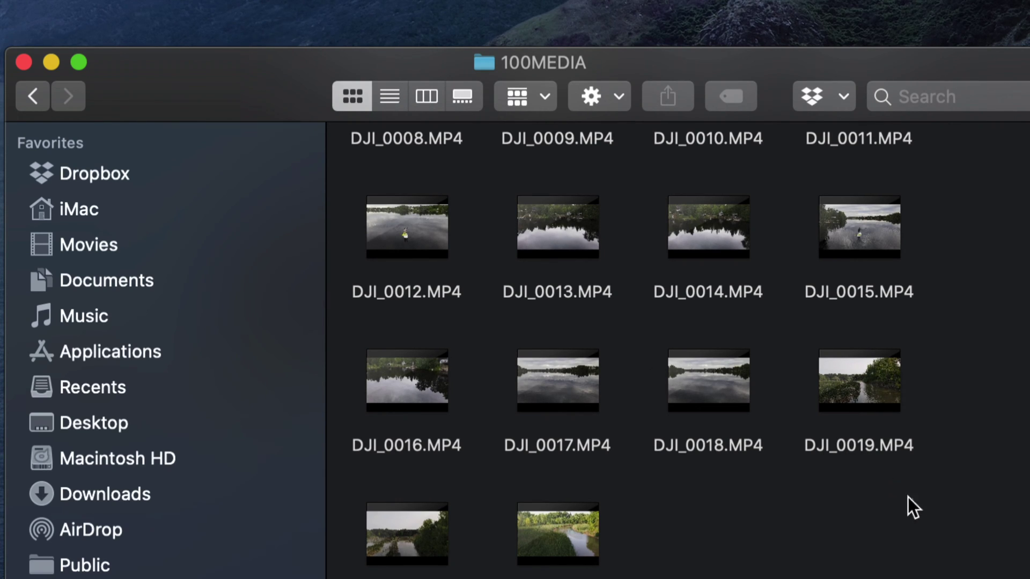
pyautogui.moveTo(910, 497); pyautogui.dragTo(418, 195)
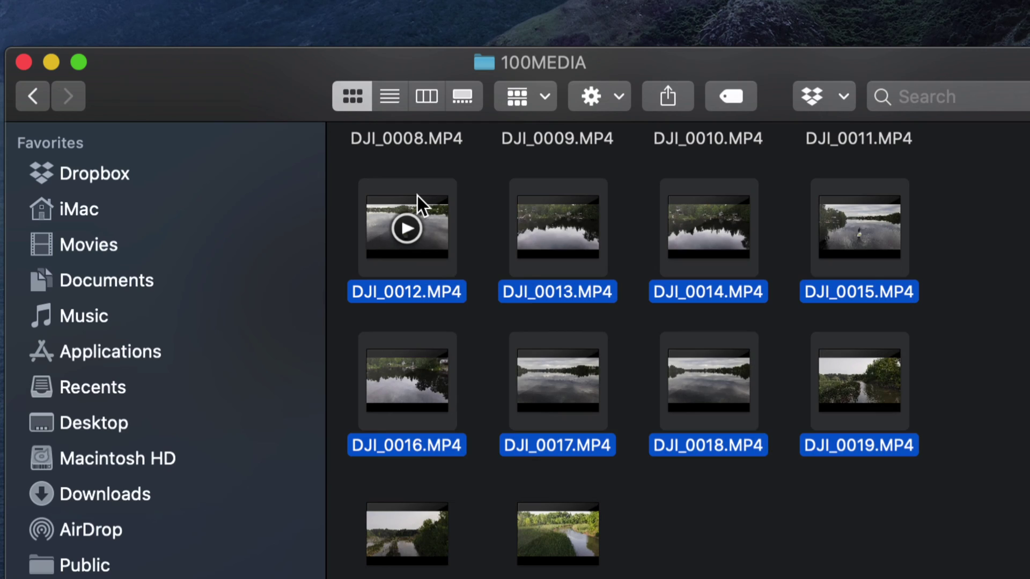
pyautogui.click(675, 477)
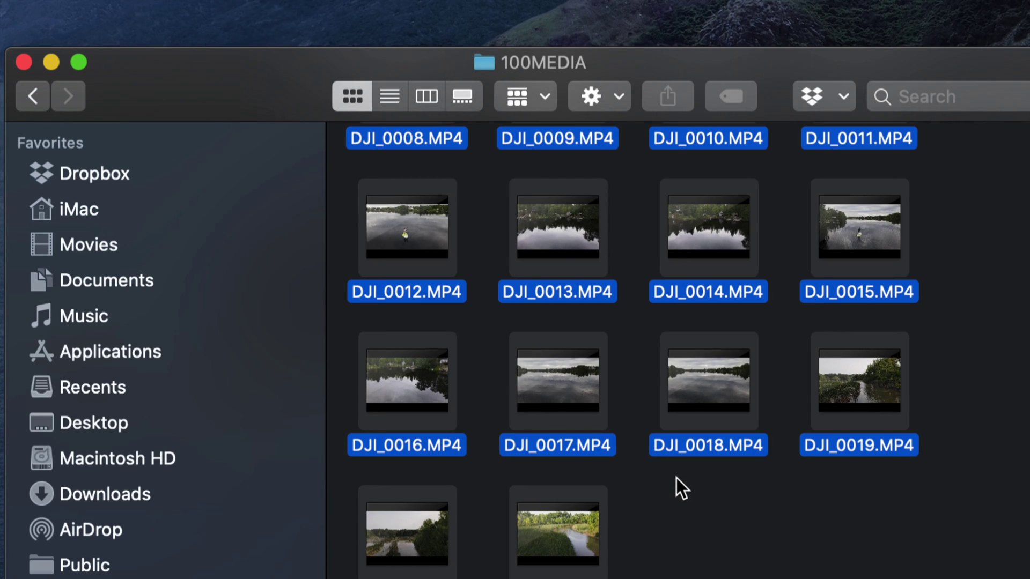
pyautogui.click(691, 498)
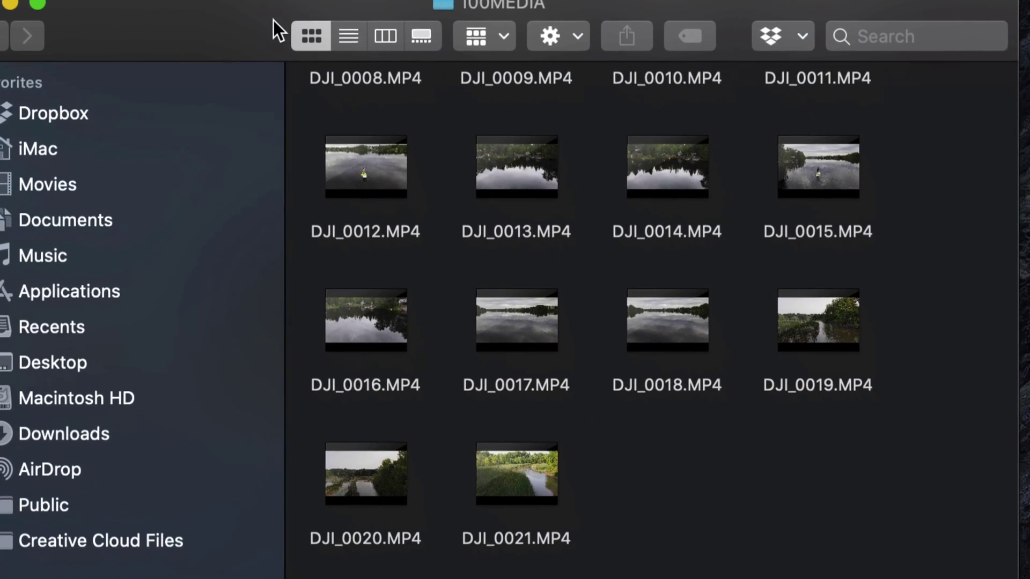
# Step: Copy only DJI_0019.MP4, DJI_0020.MP4 and DJI_0021.MP4 from Untitled 1 to the desktop
pyautogui.click(851, 331)
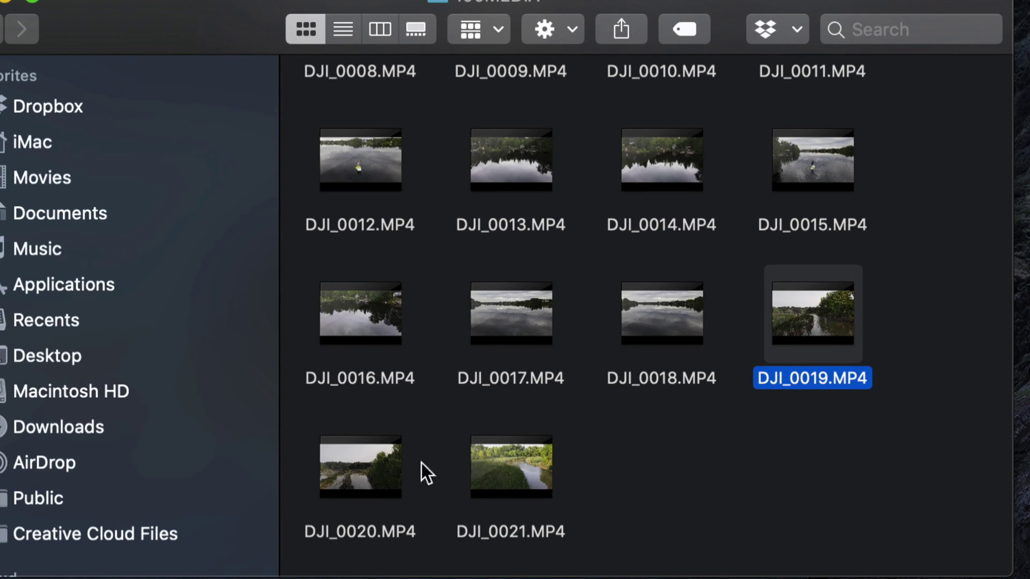
pyautogui.keyDown('super'); pyautogui.click(391, 489); pyautogui.keyUp('super')
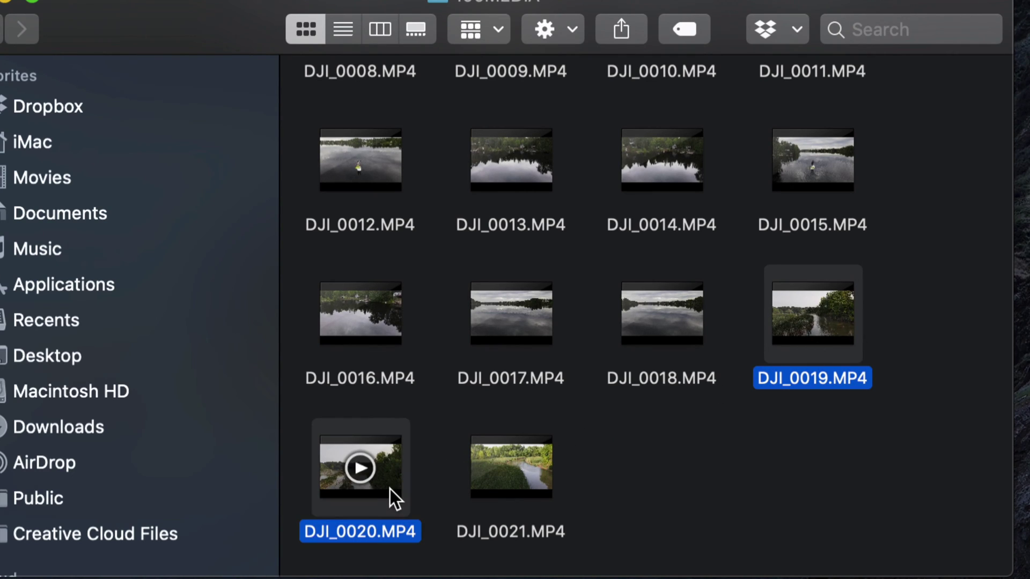
pyautogui.keyDown('super'); pyautogui.click(539, 486); pyautogui.keyUp('super')
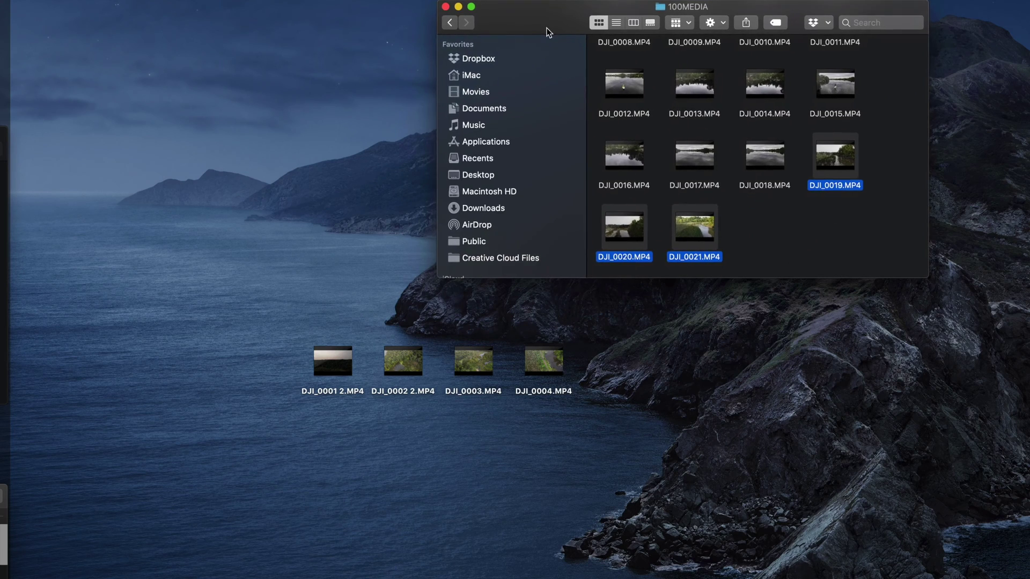
pyautogui.moveTo(545, 30); pyautogui.dragTo(570, 28)
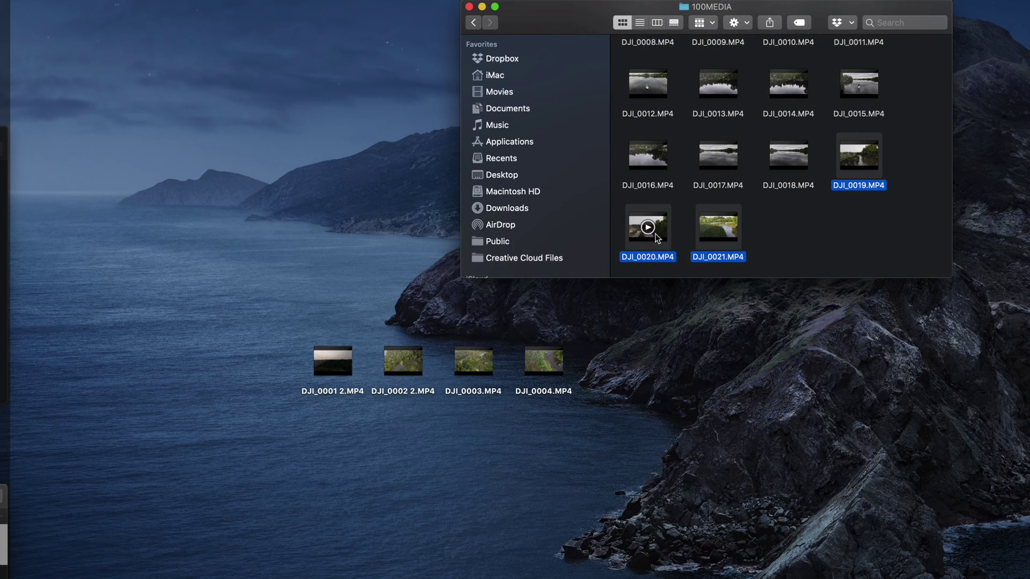
pyautogui.moveTo(655, 233); pyautogui.dragTo(330, 496)
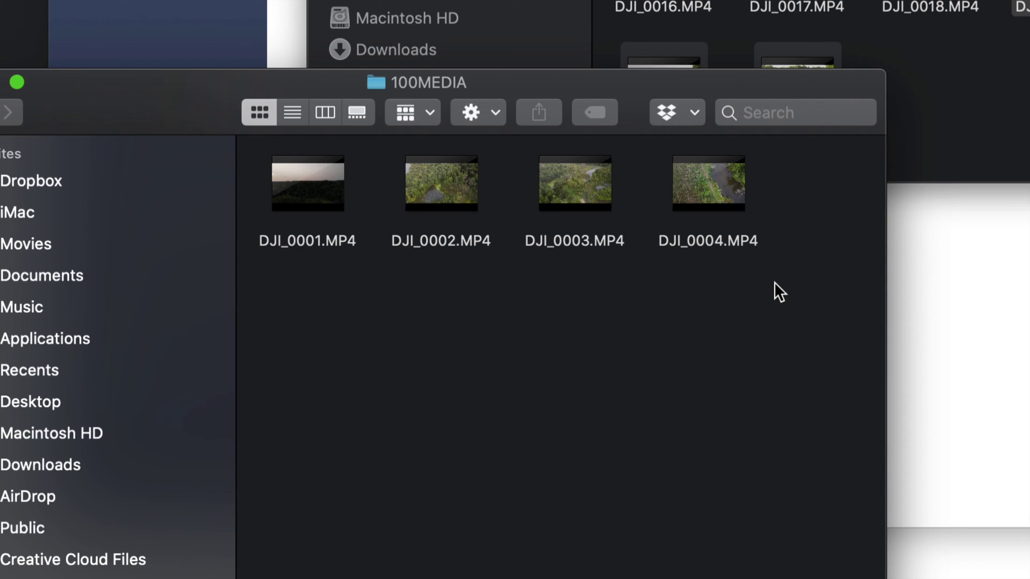
# Step: Move clips DJI_0001.MP4 to DJI_0004.MP4 in the Untitled drive's 100MEDIA folder to the Trash
pyautogui.moveTo(627, 88); pyautogui.dragTo(673, 88)
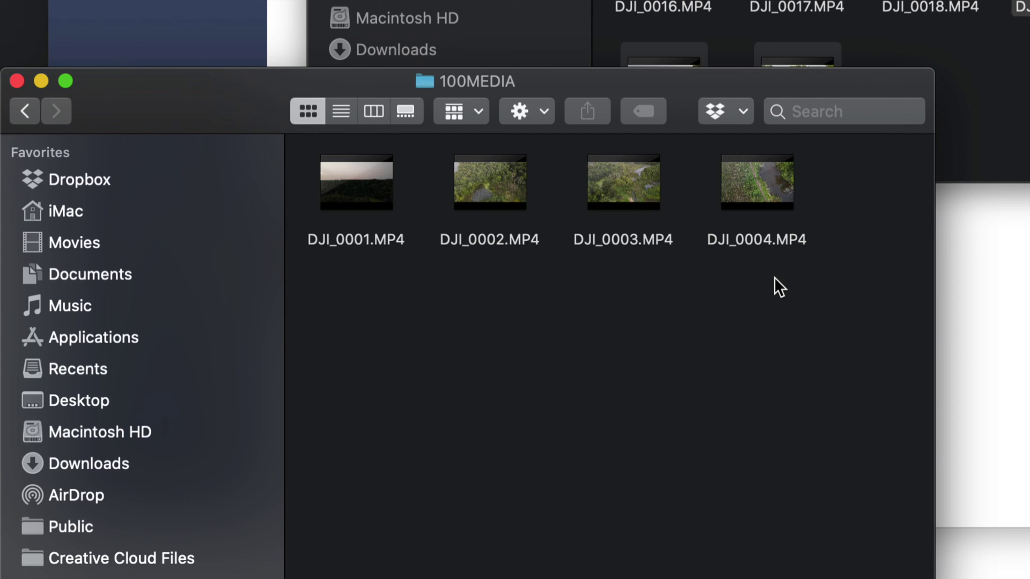
pyautogui.moveTo(774, 277); pyautogui.dragTo(353, 164)
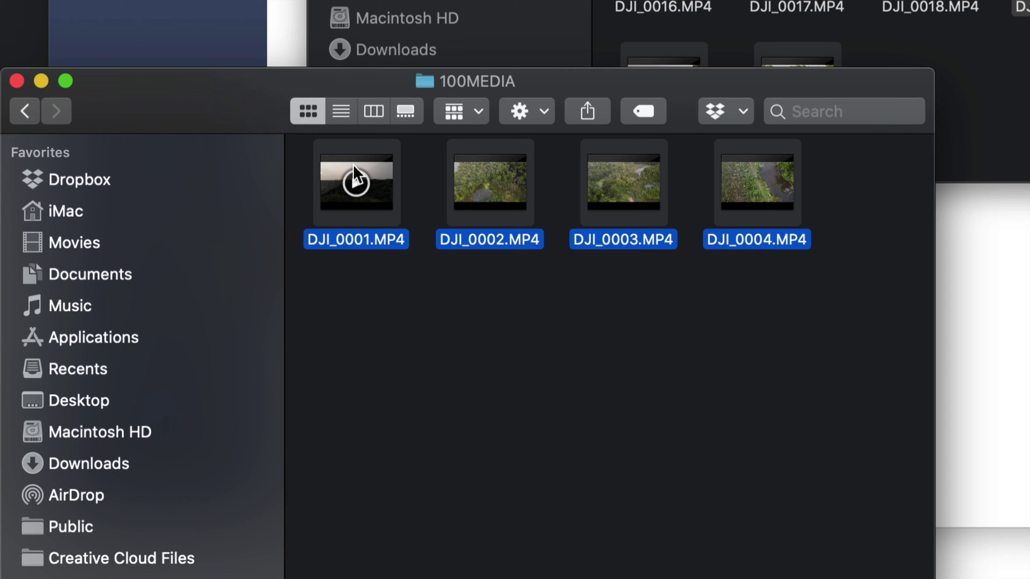
pyautogui.press('super+BackSpace')
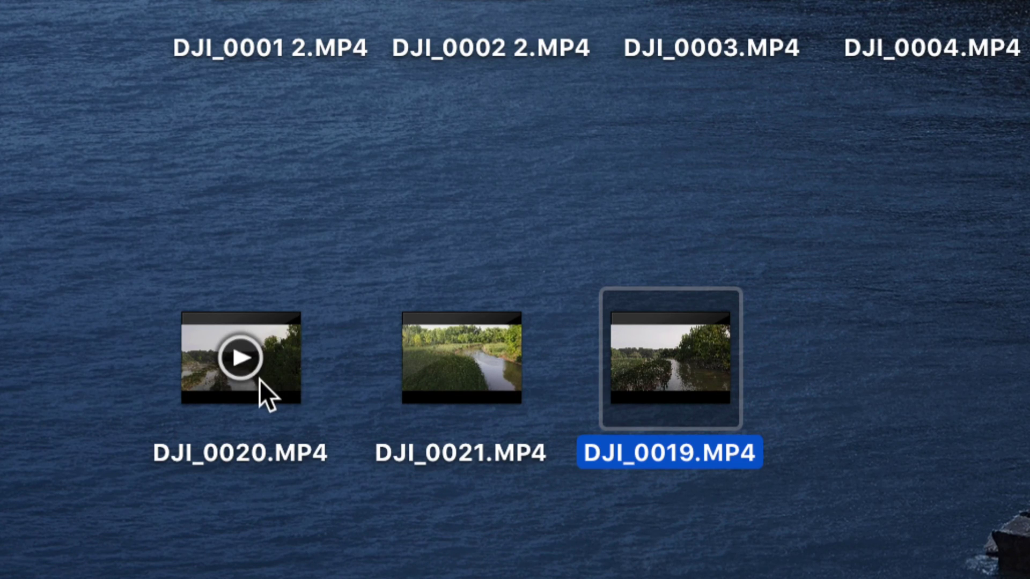
# Step: Check the copies of DJI_0019.MP4, DJI_0020.MP4 and DJI_0021.MP4 on the desktop
pyautogui.click(260, 380)
pyautogui.click(437, 388)
pyautogui.click(621, 380)
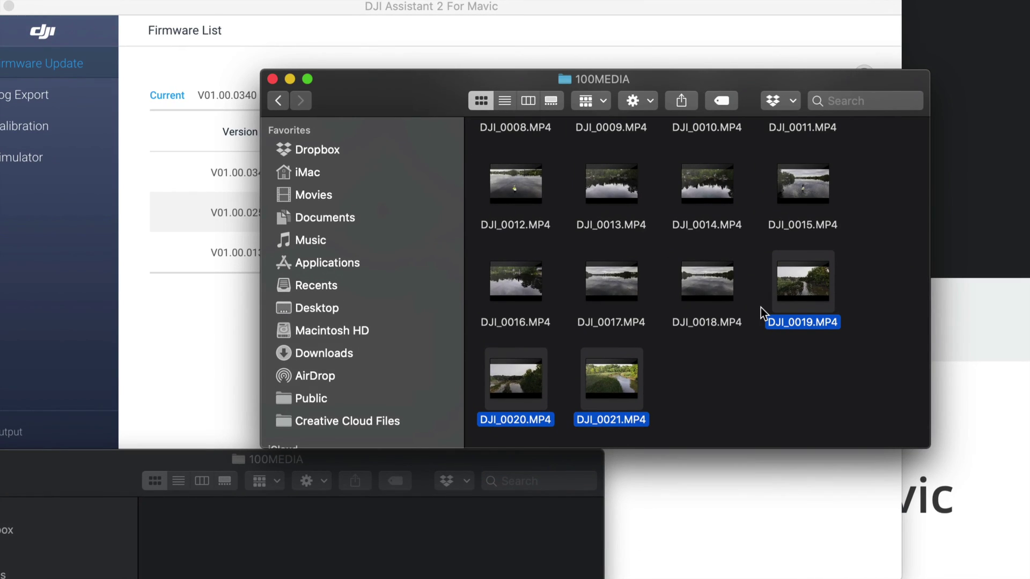
# Step: Move all the video clips in Untitled 1's 100MEDIA folder to the Trash
pyautogui.click(803, 371)
pyautogui.scroll(3, 802, 371)
pyautogui.scroll(-3, 802, 371)
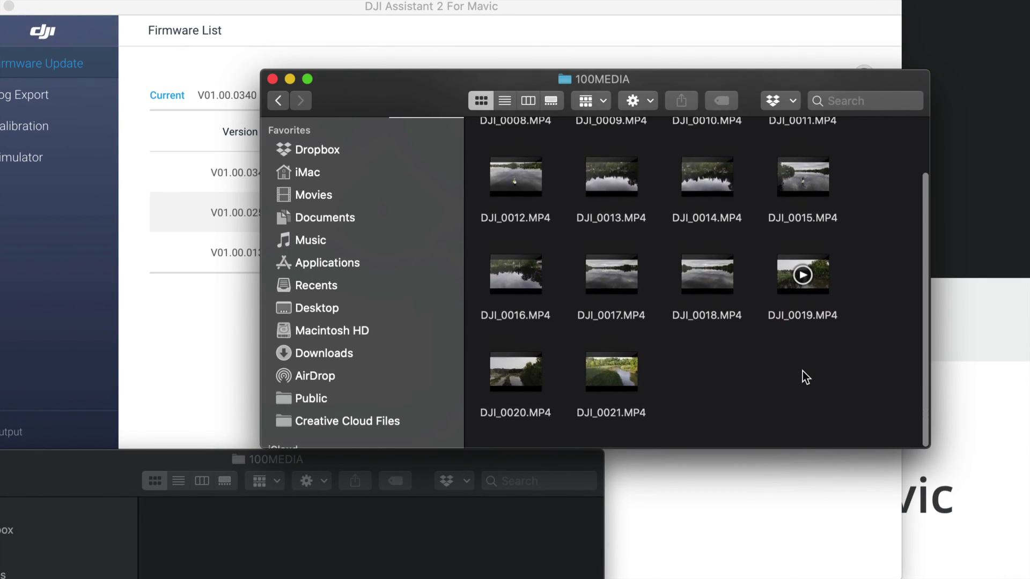
pyautogui.press('super+a')
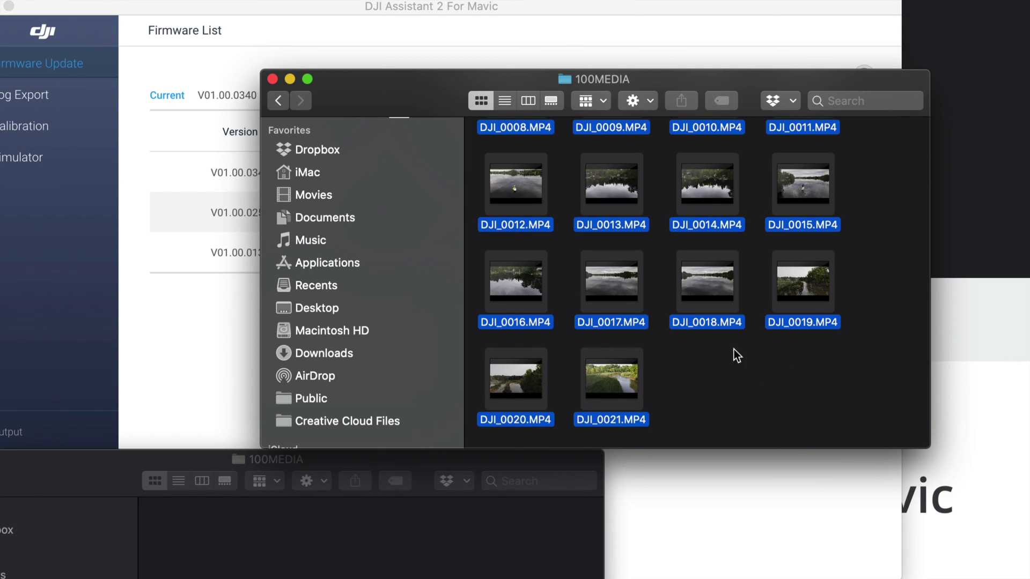
pyautogui.rightClick(692, 290)
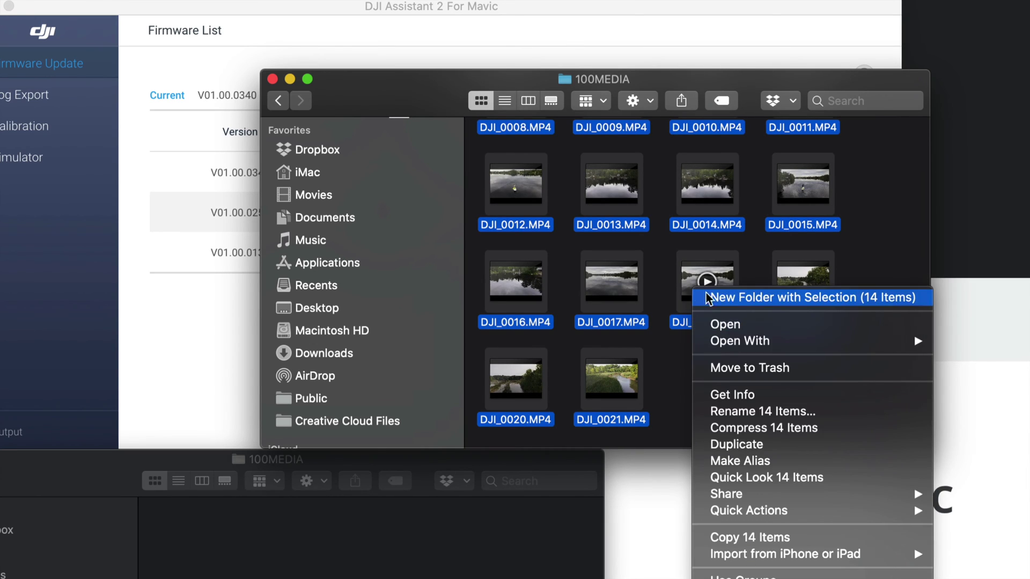
pyautogui.click(771, 368)
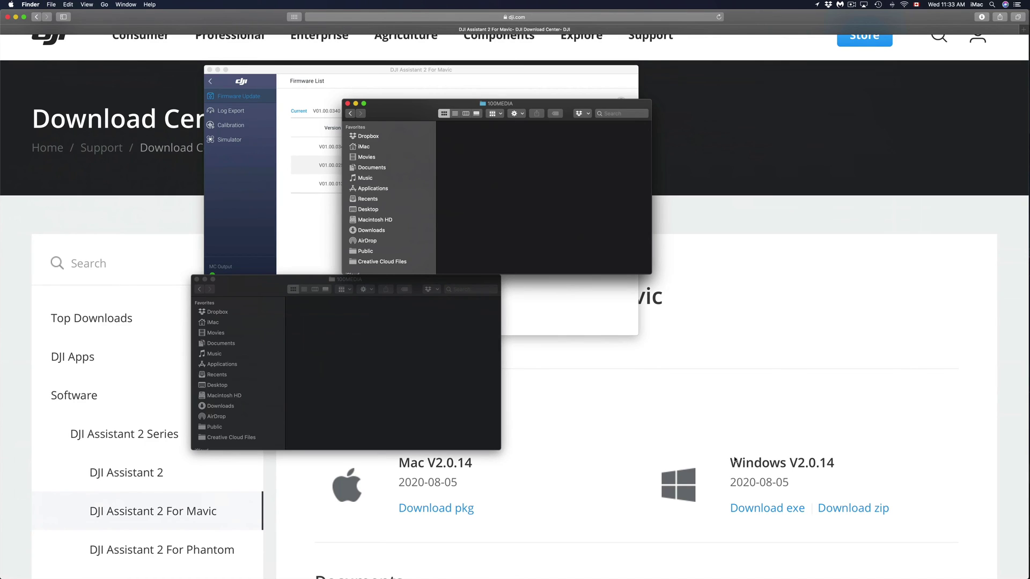
# Step: Empty the Trash to permanently remove the deleted clips from both drives
pyautogui.moveTo(885, 568)
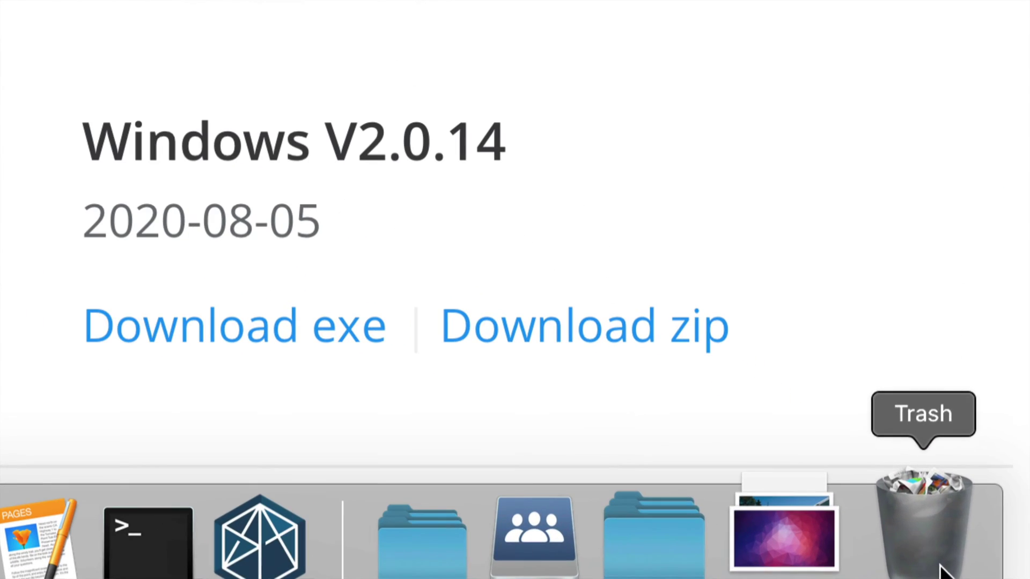
pyautogui.click(938, 569)
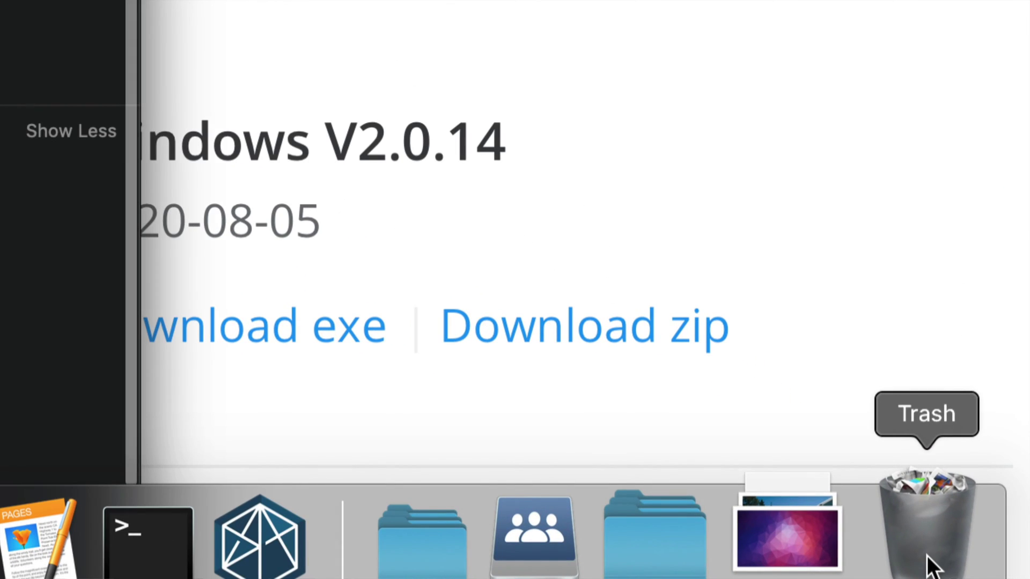
pyautogui.rightClick(928, 558)
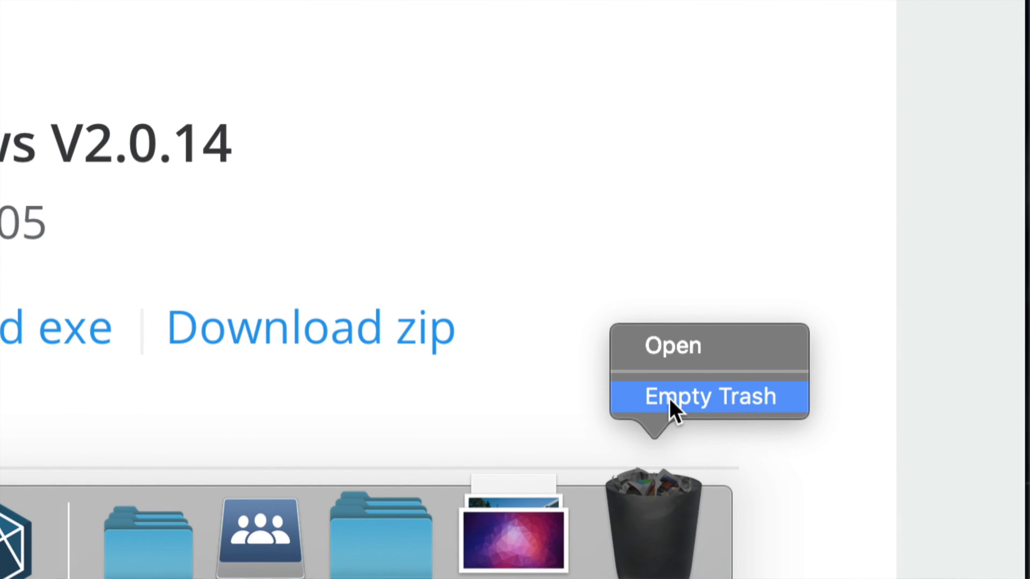
pyautogui.click(669, 398)
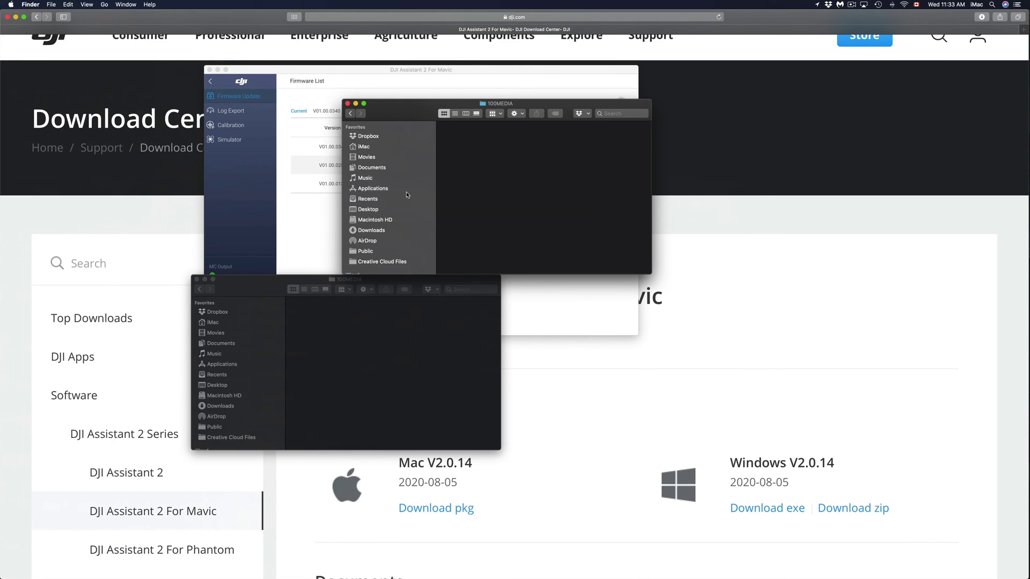
# Step: Go back to the top level of Untitled 1 and close both drives' Finder windows
pyautogui.click(352, 114)
pyautogui.click(352, 113)
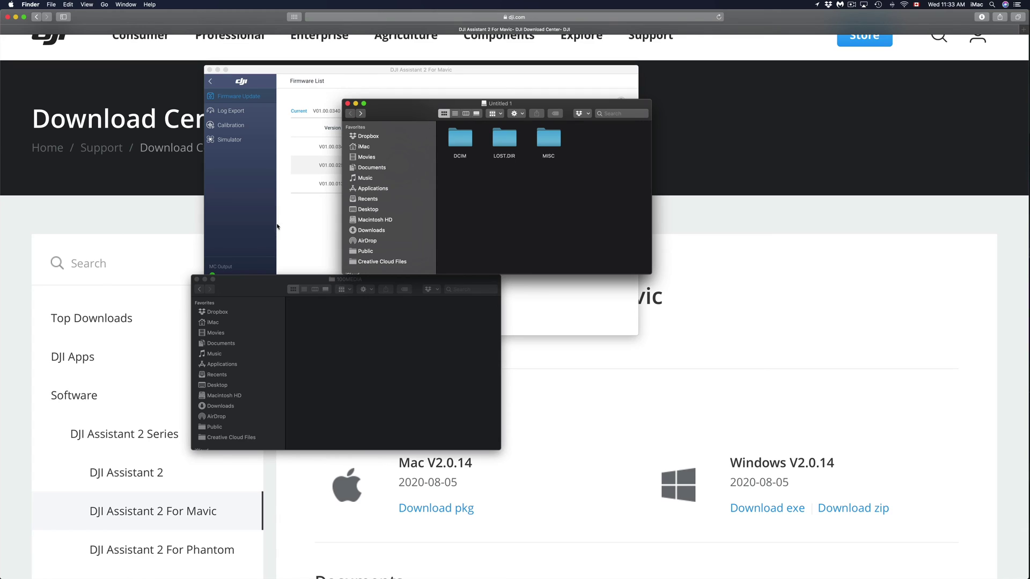
pyautogui.click(197, 279)
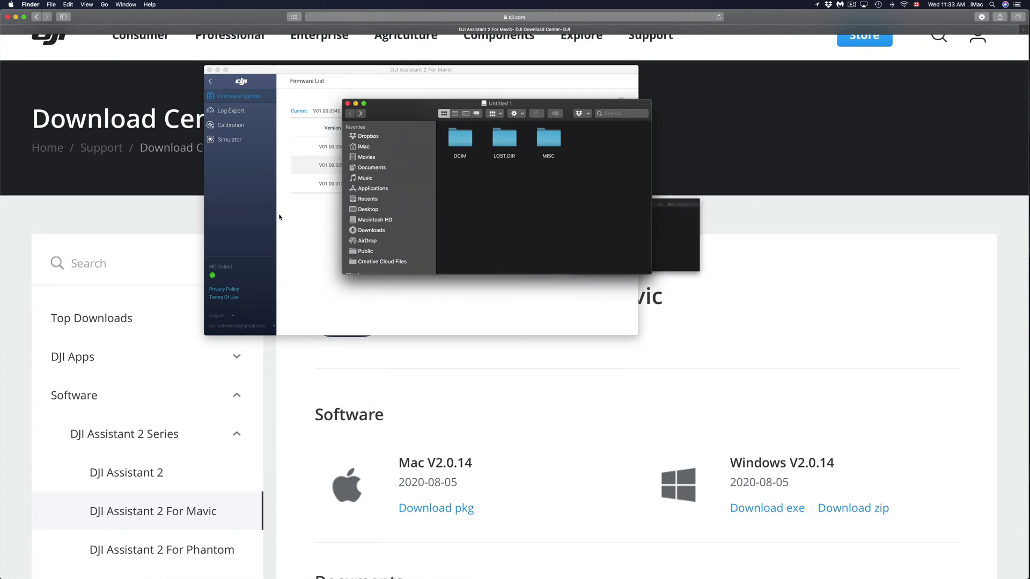
pyautogui.click(348, 103)
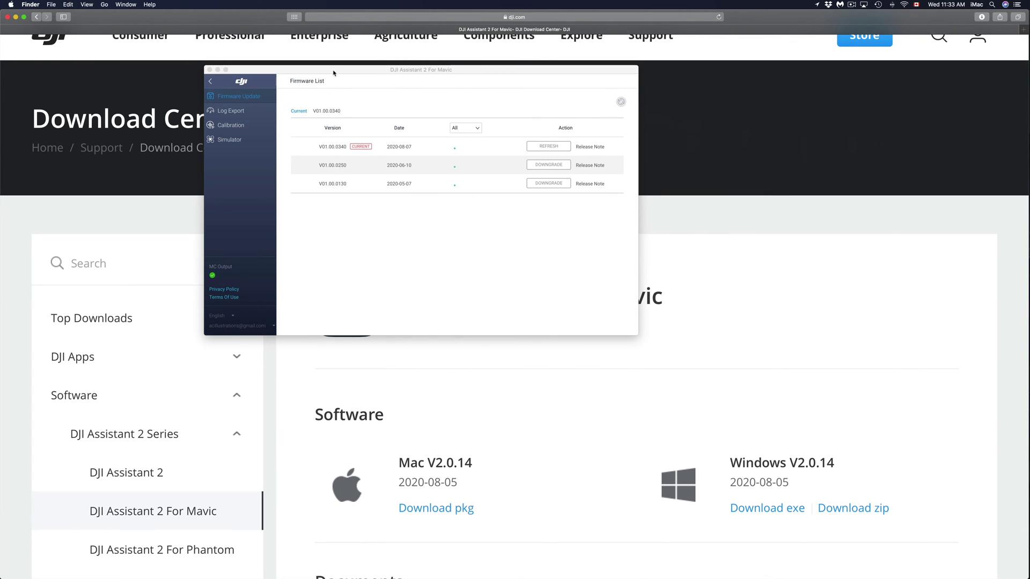
# Step: Look through the Simulator, Calibration and Log Export pages of DJI Assistant 2 For Mavic, and quit the application
pyautogui.moveTo(336, 74); pyautogui.dragTo(404, 182)
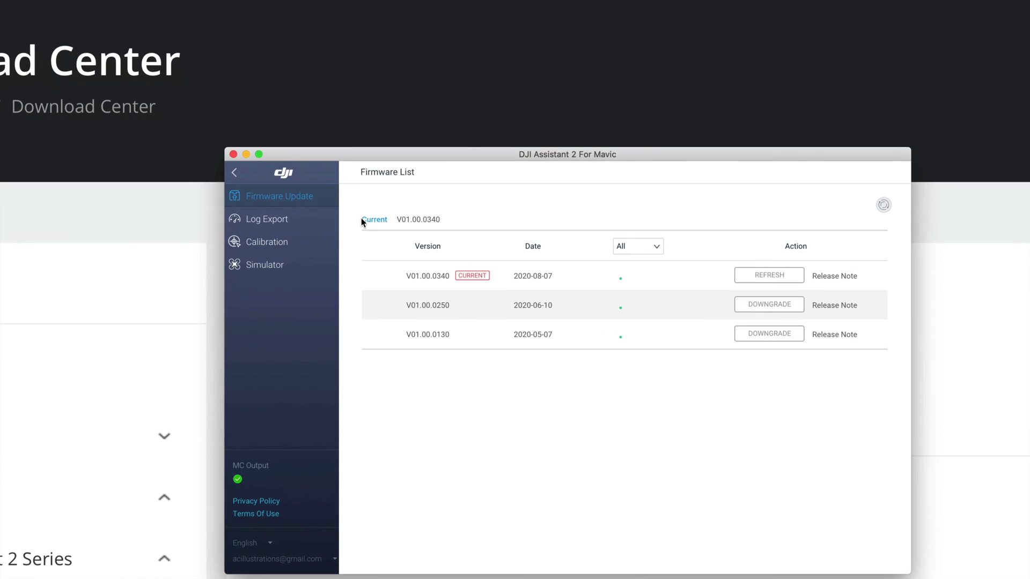
pyautogui.moveTo(350, 153); pyautogui.dragTo(293, 95)
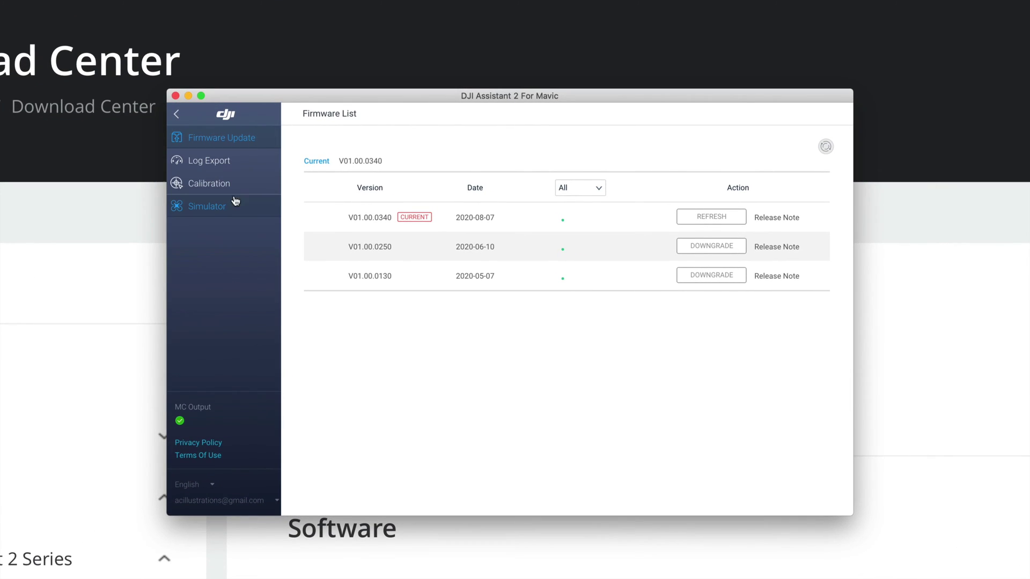
pyautogui.click(219, 214)
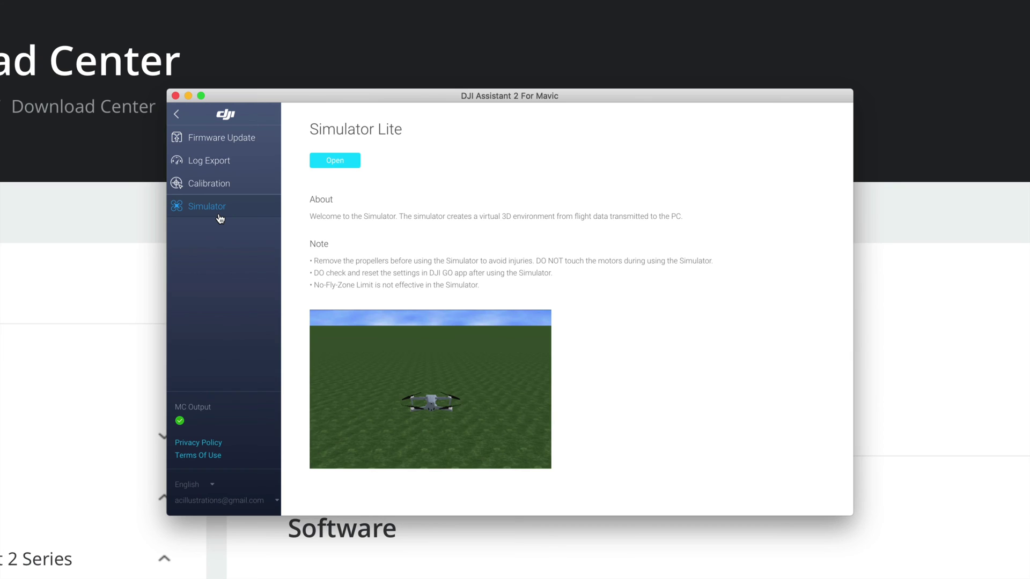
pyautogui.click(221, 185)
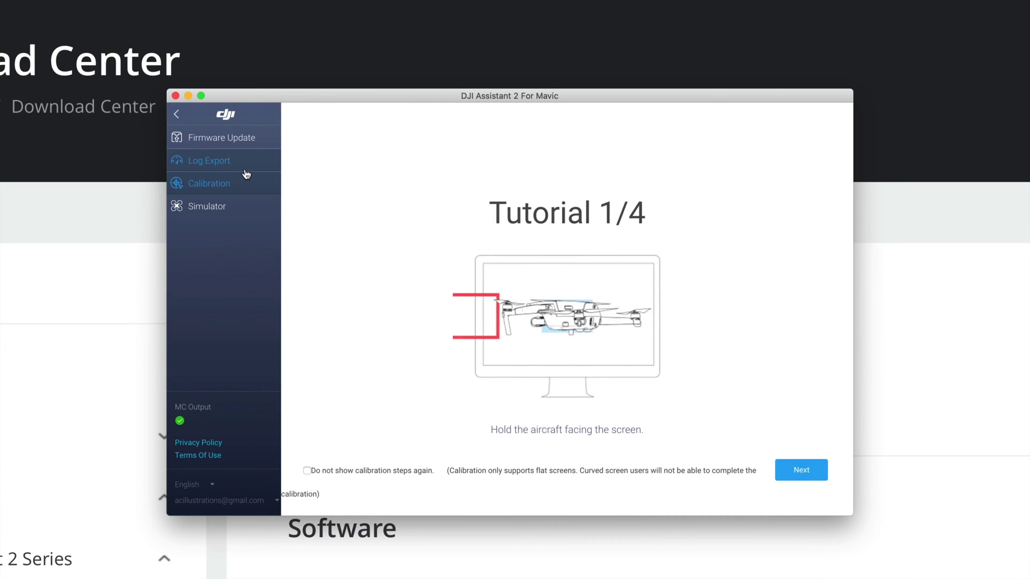
pyautogui.click(233, 168)
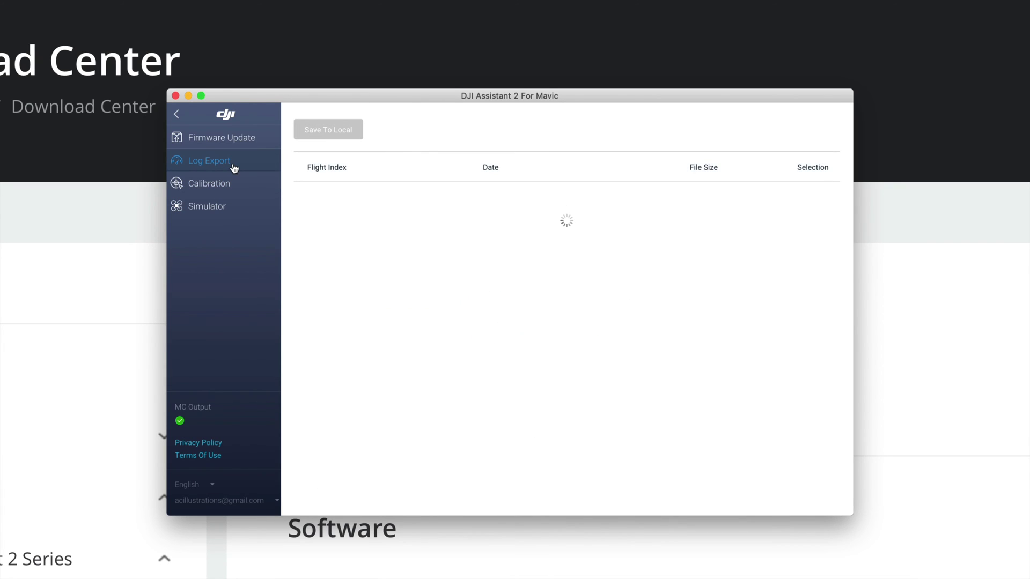
pyautogui.click(176, 95)
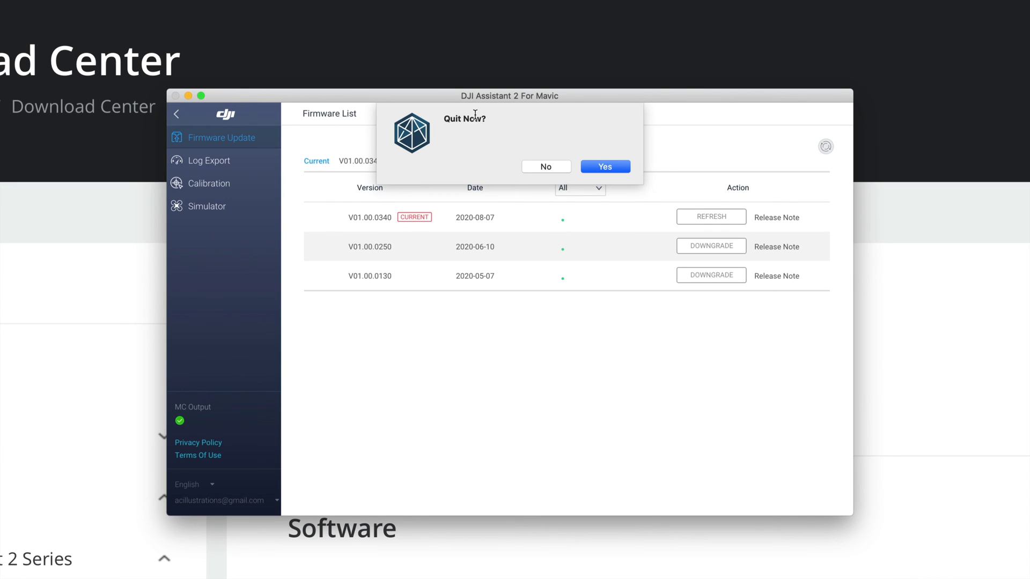
pyautogui.click(616, 164)
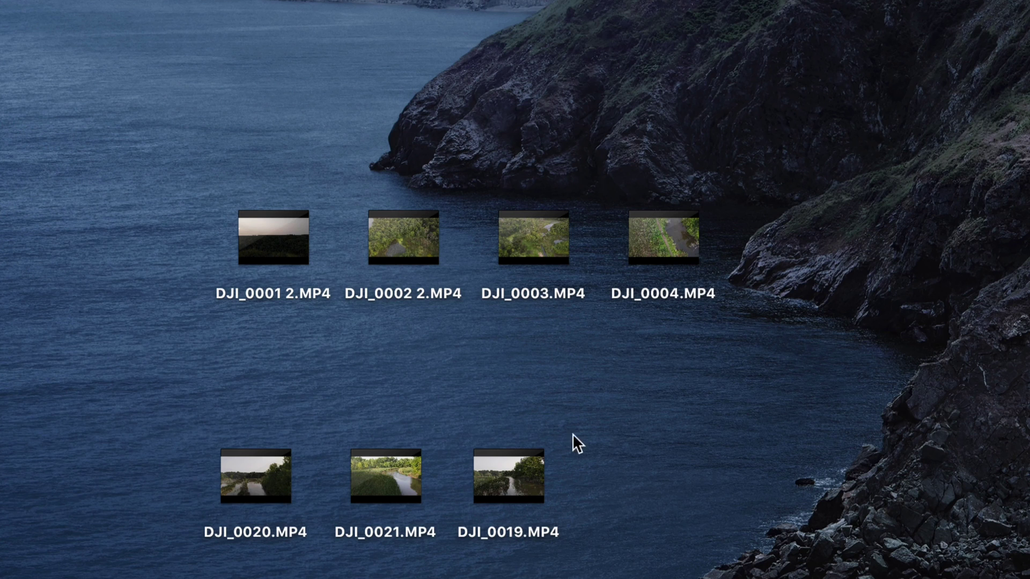
# Step: Move DJI_0019.MP4, DJI_0020.MP4 and DJI_0021.MP4 on the desktop to just below the other four copied clips
pyautogui.moveTo(557, 451); pyautogui.dragTo(304, 363)
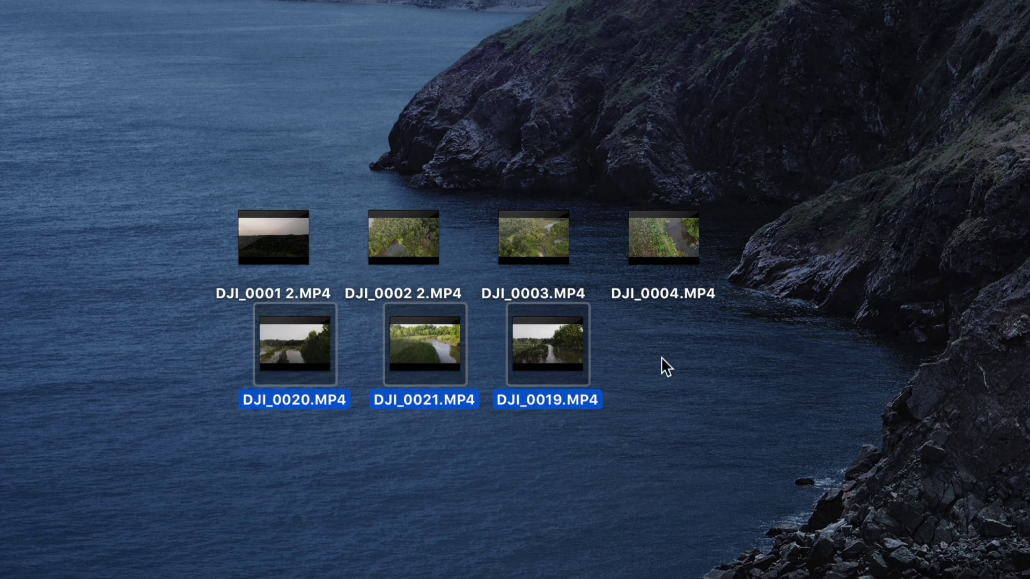
pyautogui.click(793, 359)
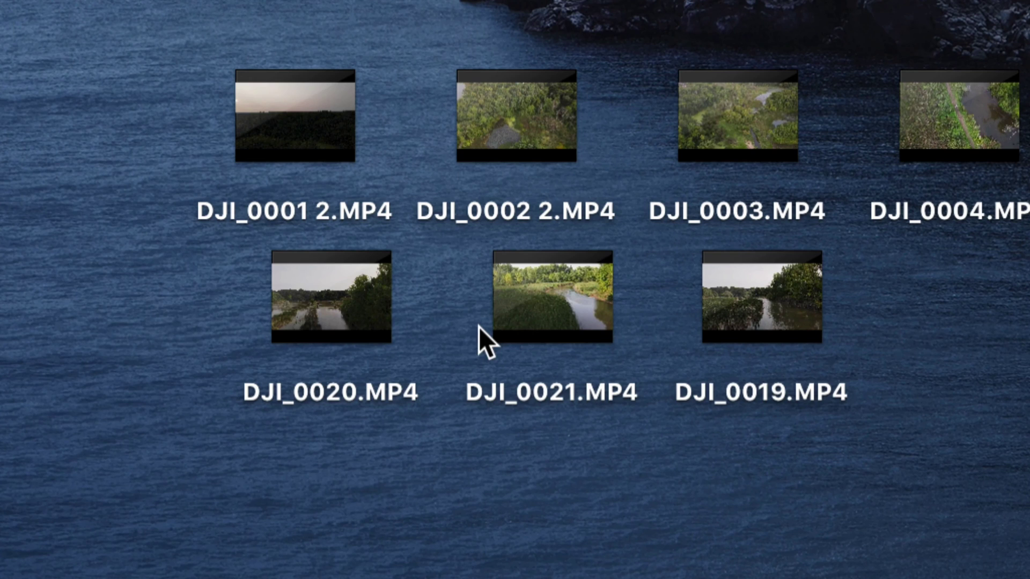
# Step: Check the dimensions in DJI_0021.MP4's file info, and play the clip in Quick Look
pyautogui.moveTo(417, 363)
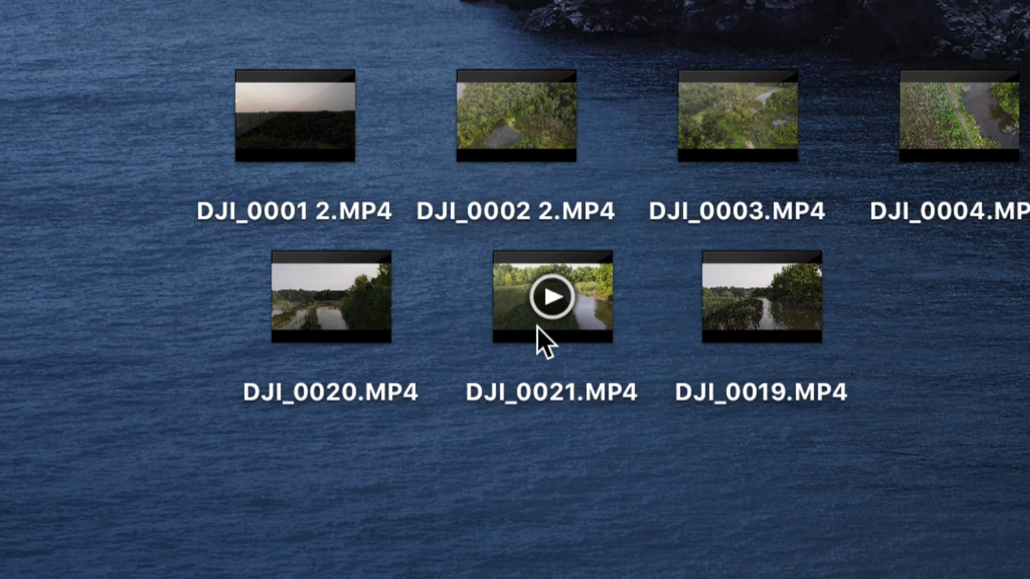
pyautogui.rightClick(588, 330)
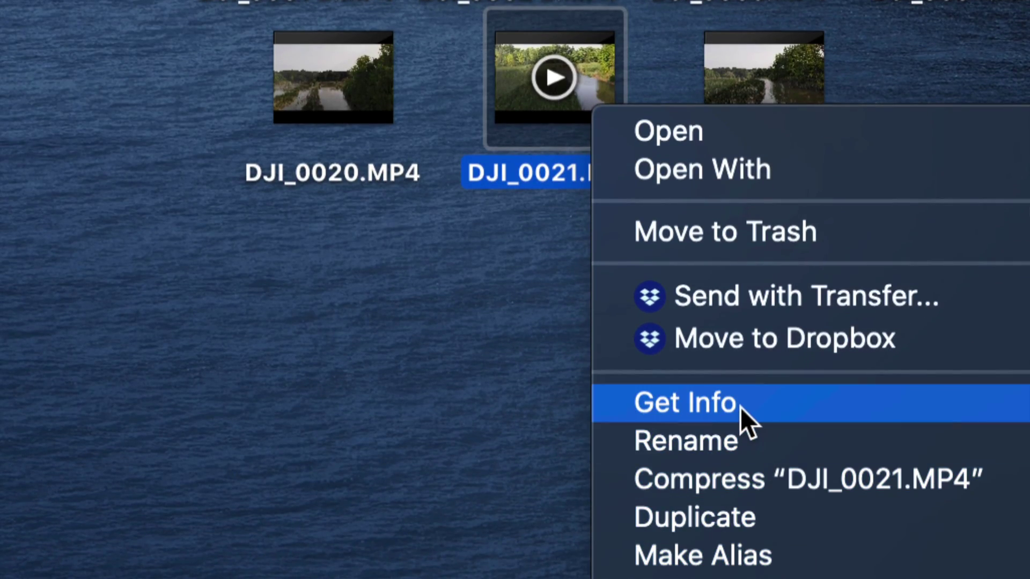
pyautogui.click(741, 407)
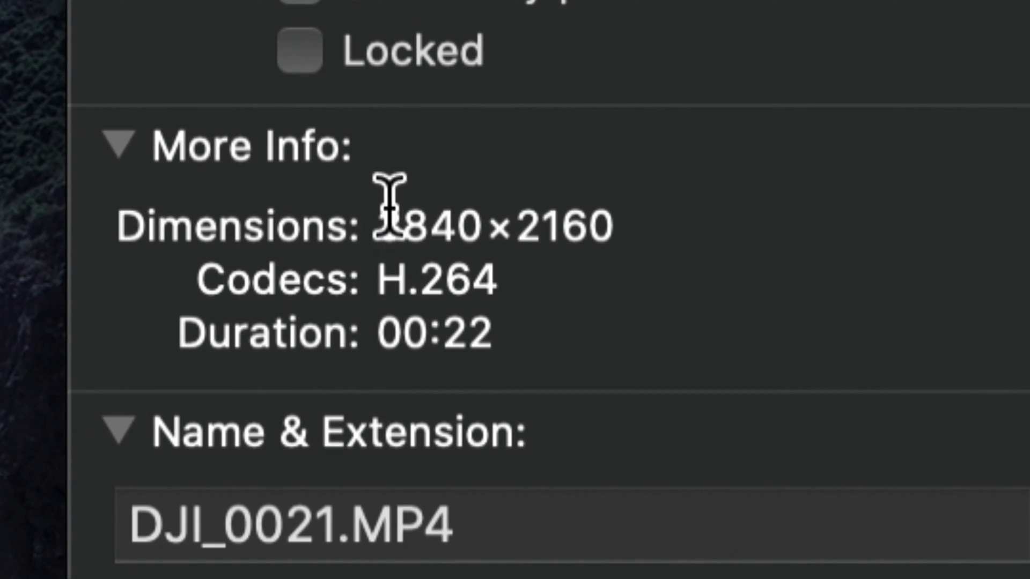
pyautogui.moveTo(390, 204); pyautogui.dragTo(623, 207)
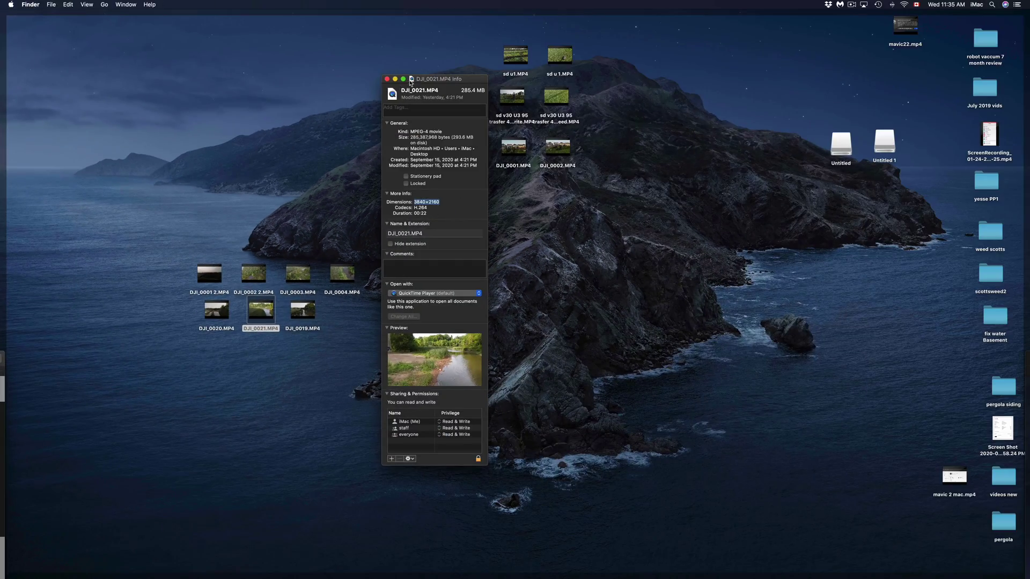
pyautogui.click(387, 79)
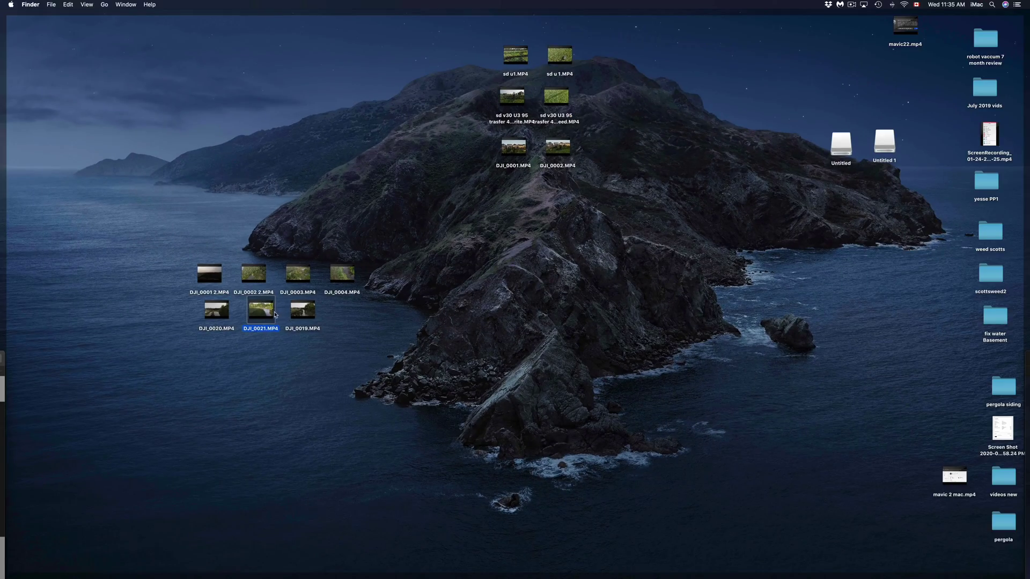
pyautogui.moveTo(272, 317)
pyautogui.press('space')
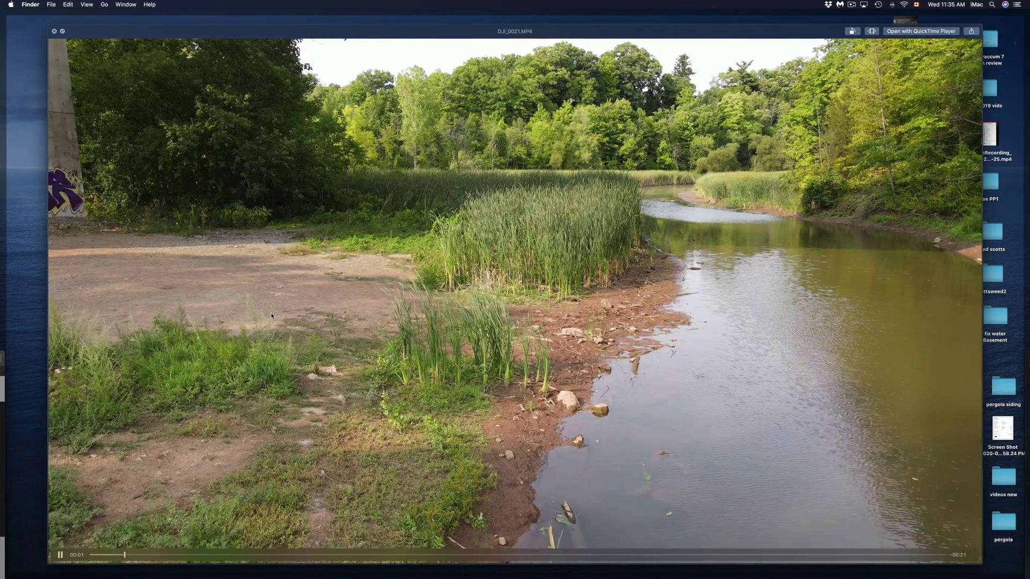